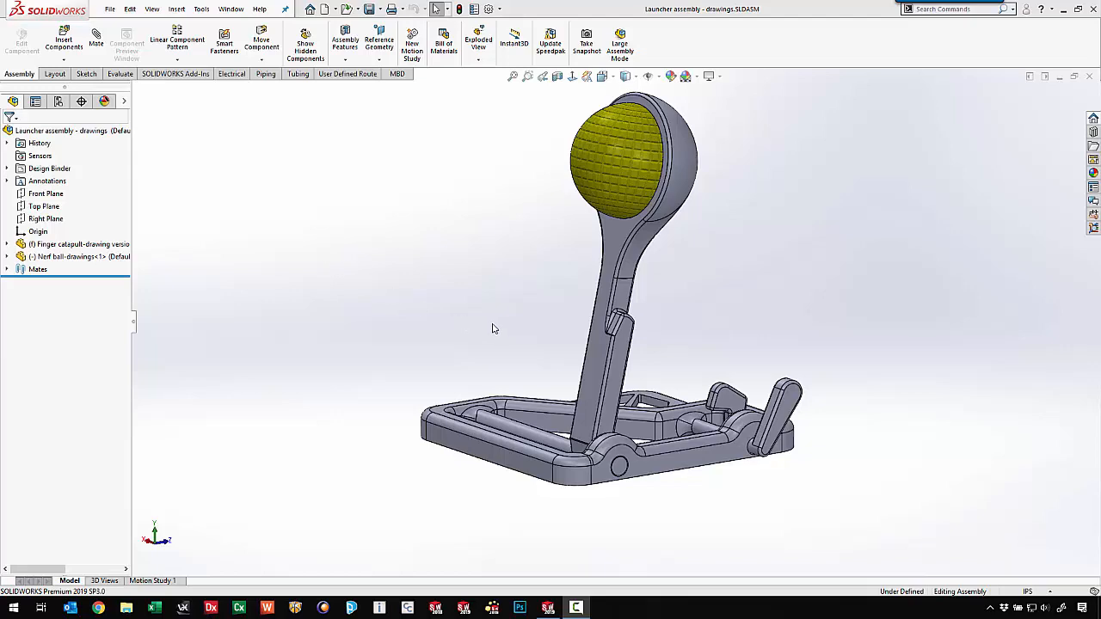
Step: Create a drawing from the launcher assembly with the Drawing template and a C (ANSI) Landscape sheet
{"action": "mouse_move", "coordinate": [493, 329]}
{"action": "middle_mouse_down"}
{"action": "mouse_move", "coordinate": [558, 278]}
{"action": "mouse_move", "coordinate": [725, 305]}
{"action": "mouse_move", "coordinate": [608, 267]}
{"action": "mouse_move", "coordinate": [457, 293]}
{"action": "mouse_move", "coordinate": [496, 300]}
{"action": "mouse_move", "coordinate": [496, 323]}
{"action": "middle_mouse_up"}
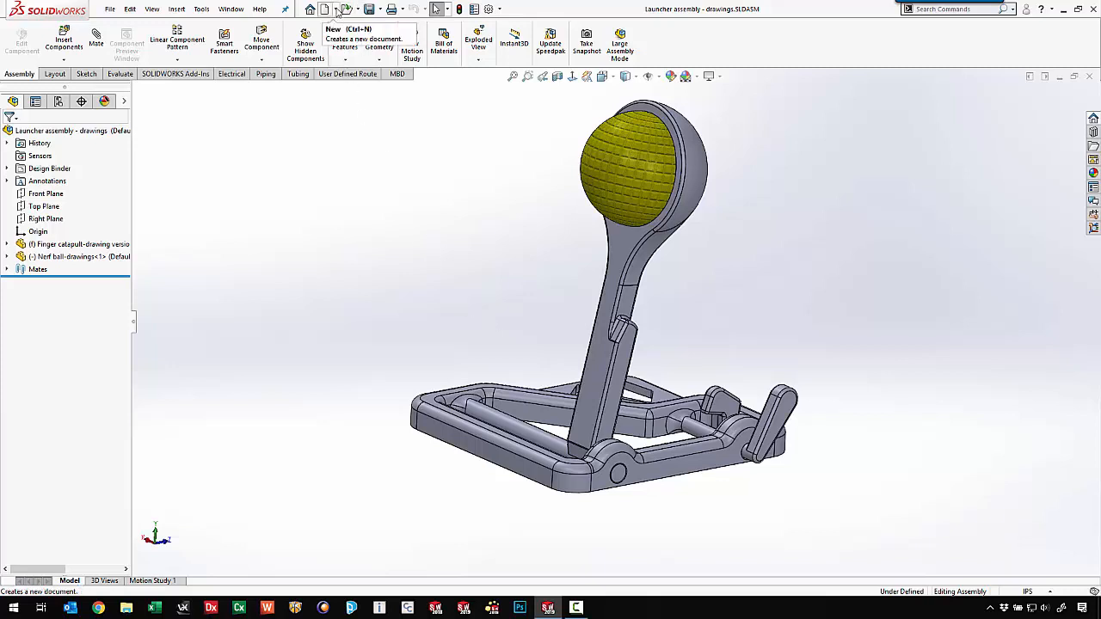
{"action": "left_click", "coordinate": [337, 10]}
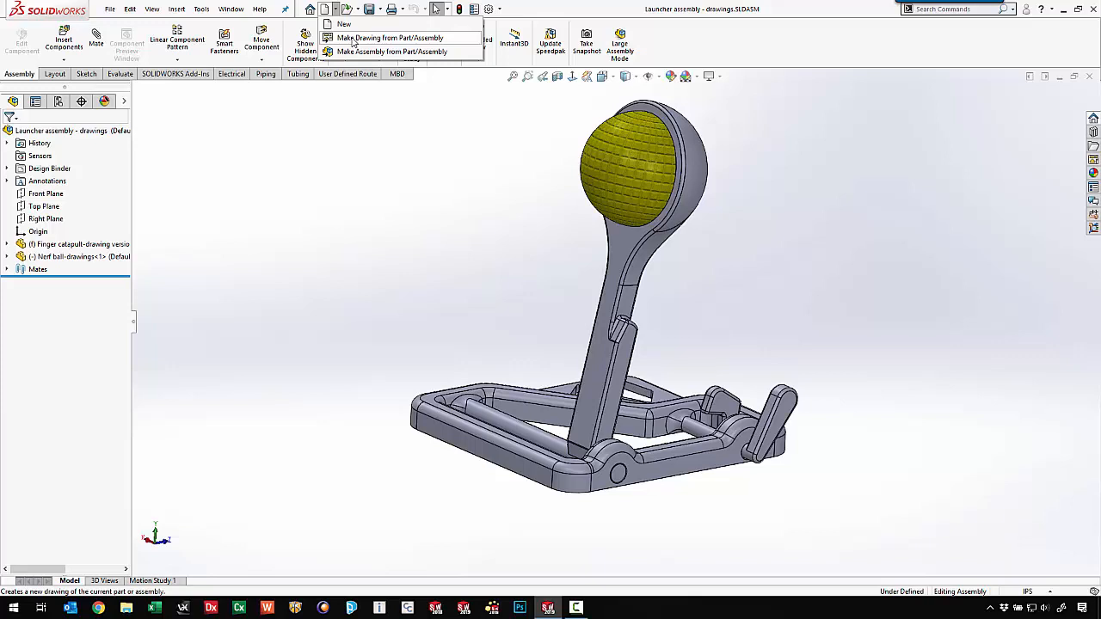
{"action": "left_click", "coordinate": [353, 39]}
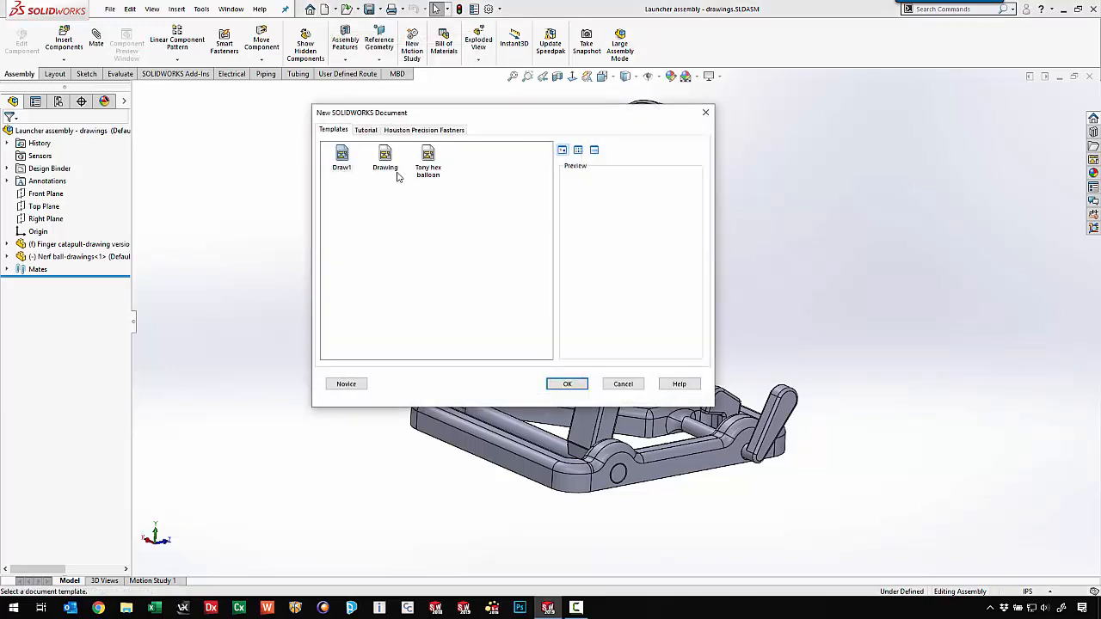
{"action": "left_click", "coordinate": [385, 157]}
{"action": "left_click", "coordinate": [565, 383]}
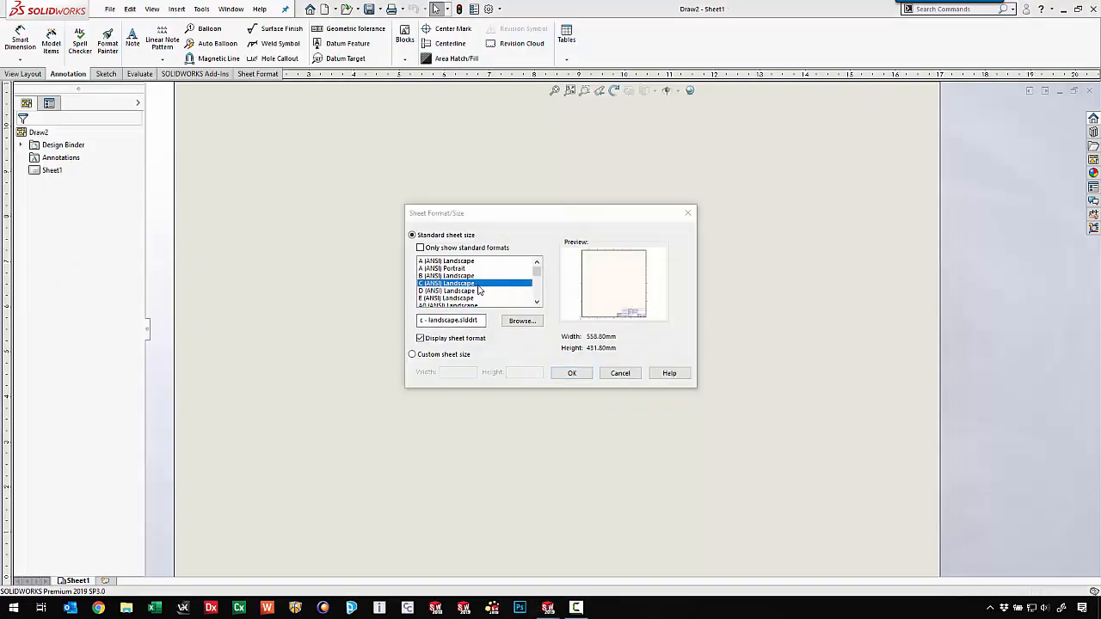
{"action": "left_click", "coordinate": [572, 374]}
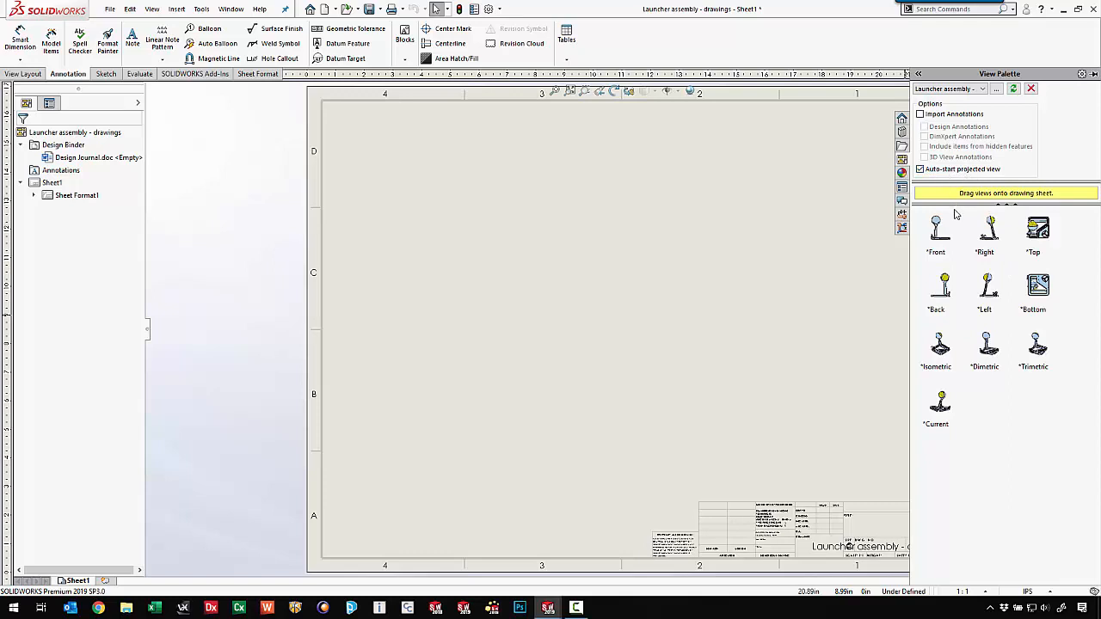
Step: Place the assembly's Right view low on the sheet's left side, with projected views above it, beside it and diagonally as an isometric
{"action": "left_click_drag", "start_coordinate": [993, 237], "coordinate": [451, 397]}
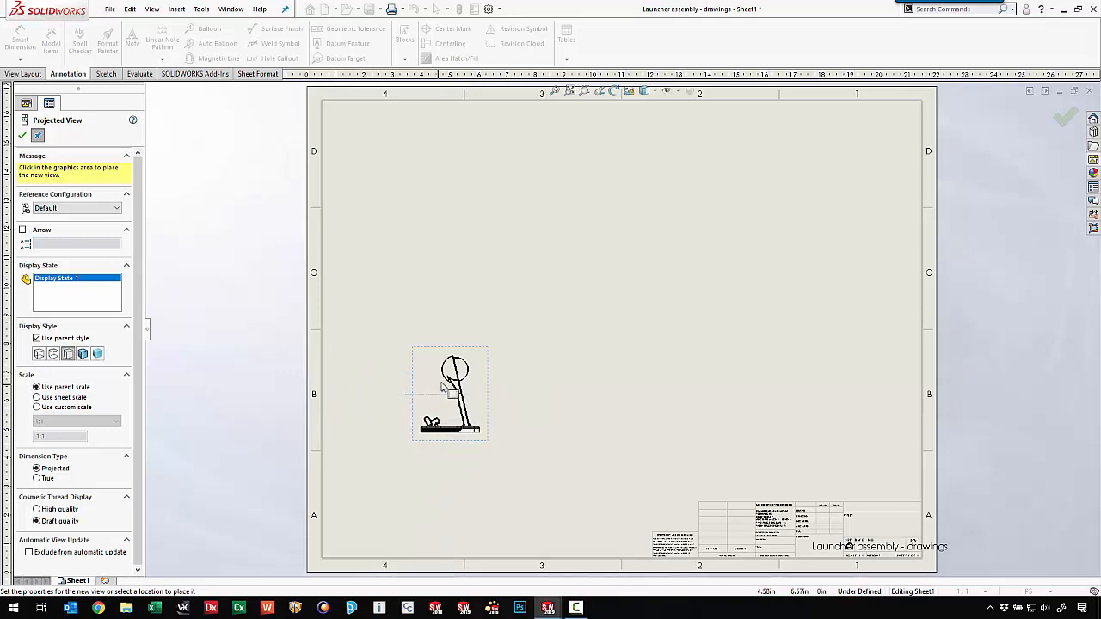
{"action": "left_click", "coordinate": [462, 260]}
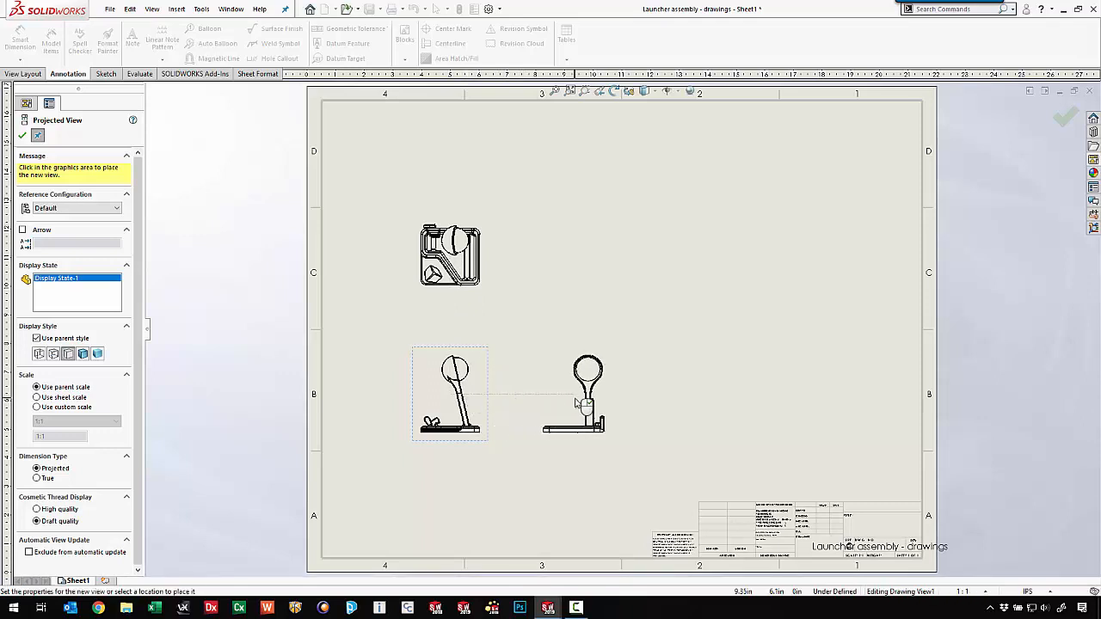
{"action": "left_click", "coordinate": [576, 396]}
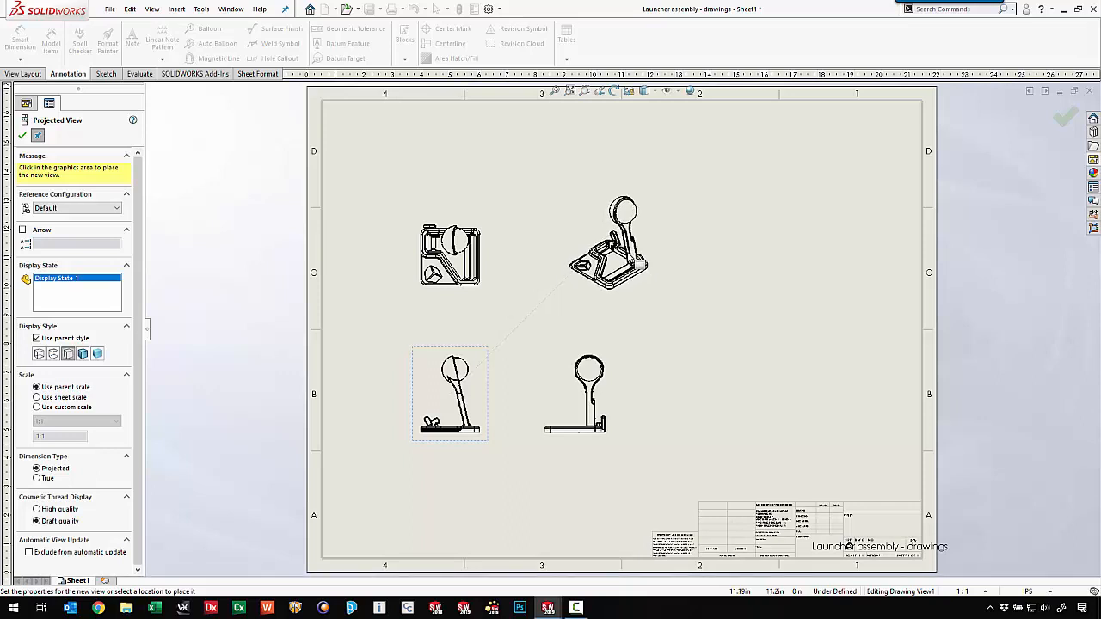
{"action": "left_click", "coordinate": [631, 268]}
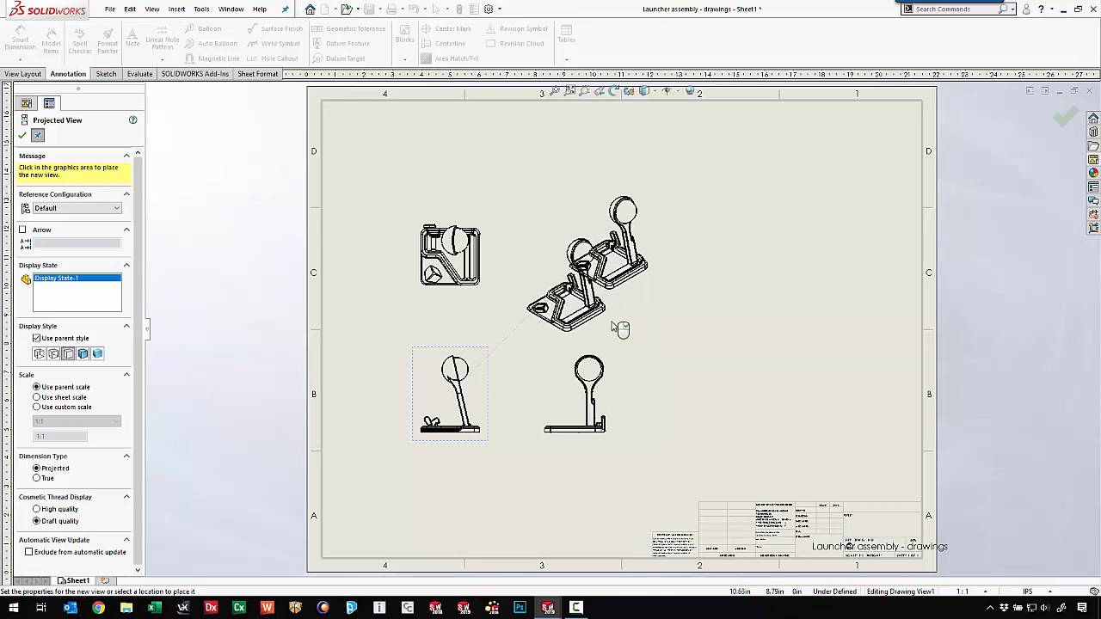
{"action": "key", "text": "Escape"}
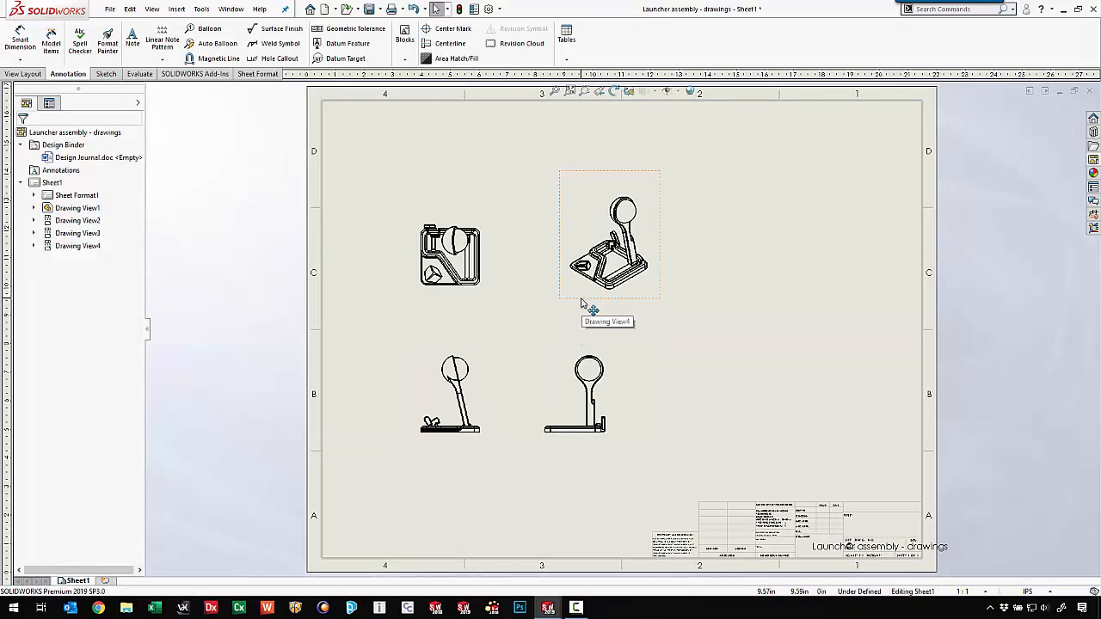
Step: Space out the drawing views by shifting the isometric and projected side views right and lowering the top and base views
{"action": "left_click_drag", "start_coordinate": [581, 303], "coordinate": [599, 293]}
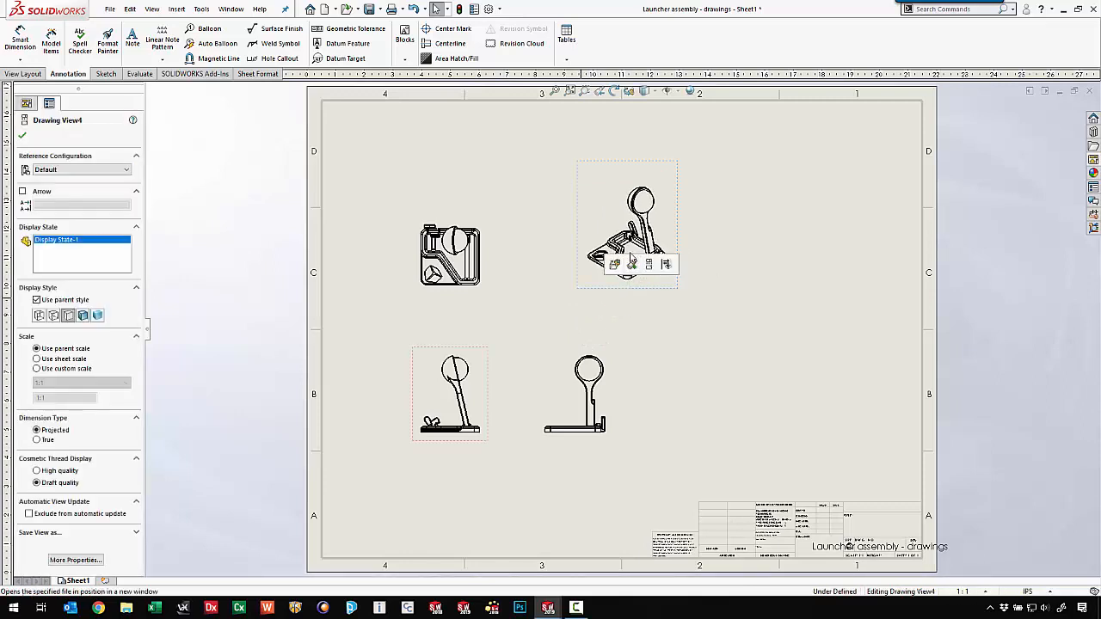
{"action": "mouse_move", "coordinate": [625, 251]}
{"action": "left_mouse_down"}
{"action": "mouse_move", "coordinate": [679, 234]}
{"action": "mouse_move", "coordinate": [674, 255]}
{"action": "mouse_move", "coordinate": [657, 253]}
{"action": "left_mouse_up"}
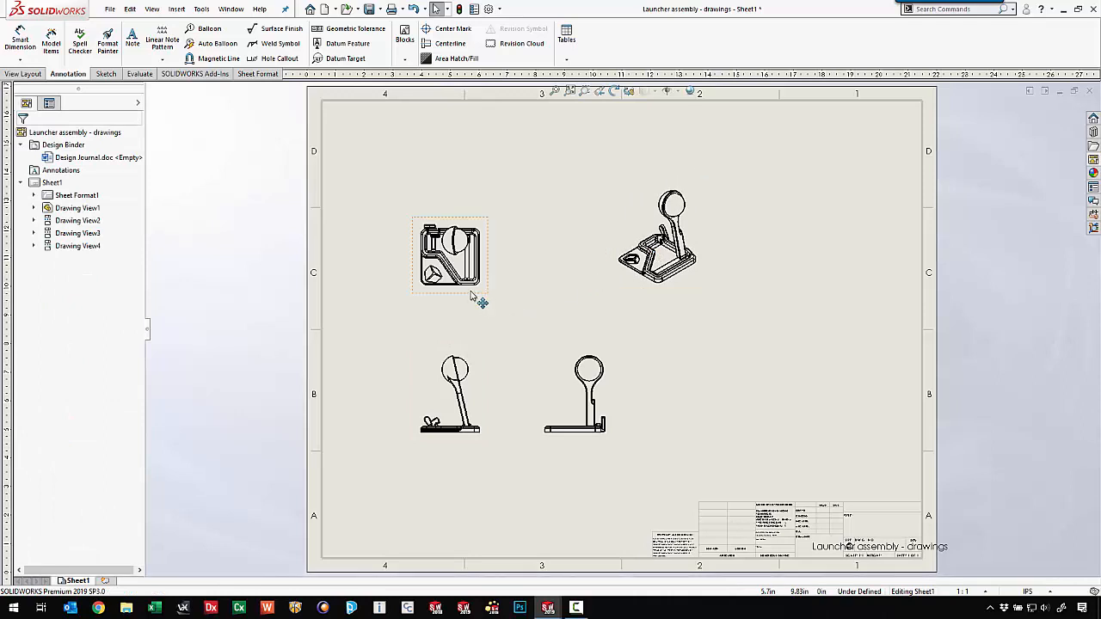
{"action": "mouse_move", "coordinate": [471, 294]}
{"action": "left_mouse_down"}
{"action": "mouse_move", "coordinate": [479, 229]}
{"action": "mouse_move", "coordinate": [484, 315]}
{"action": "mouse_move", "coordinate": [487, 266]}
{"action": "mouse_move", "coordinate": [487, 298]}
{"action": "left_mouse_up"}
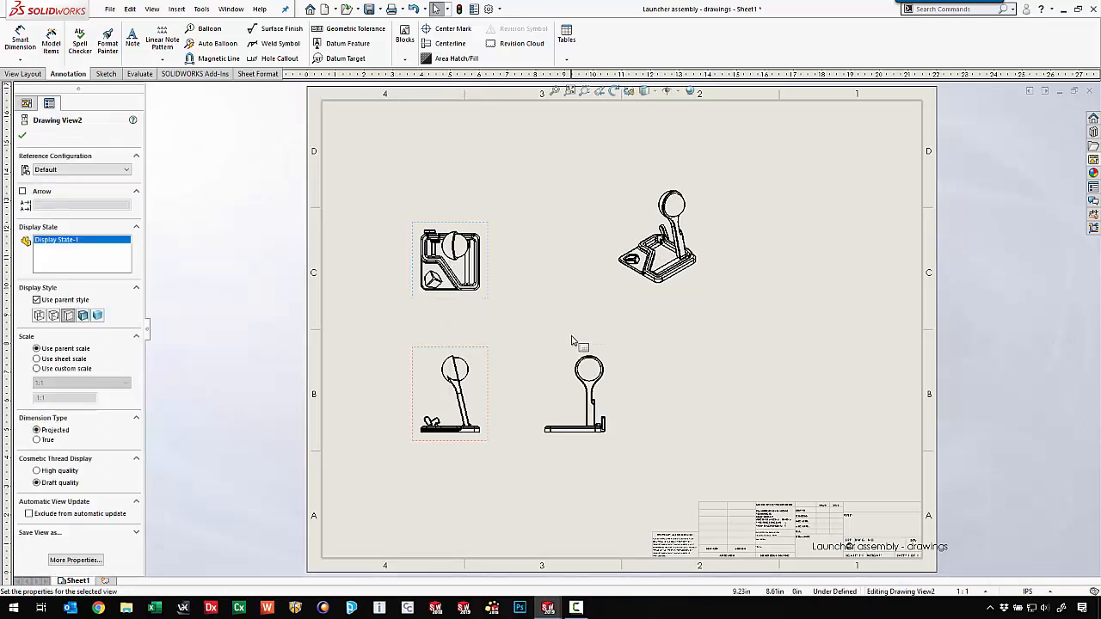
{"action": "mouse_move", "coordinate": [563, 350]}
{"action": "left_mouse_down"}
{"action": "mouse_move", "coordinate": [651, 351]}
{"action": "mouse_move", "coordinate": [609, 350]}
{"action": "left_mouse_up"}
{"action": "left_click", "coordinate": [523, 361]}
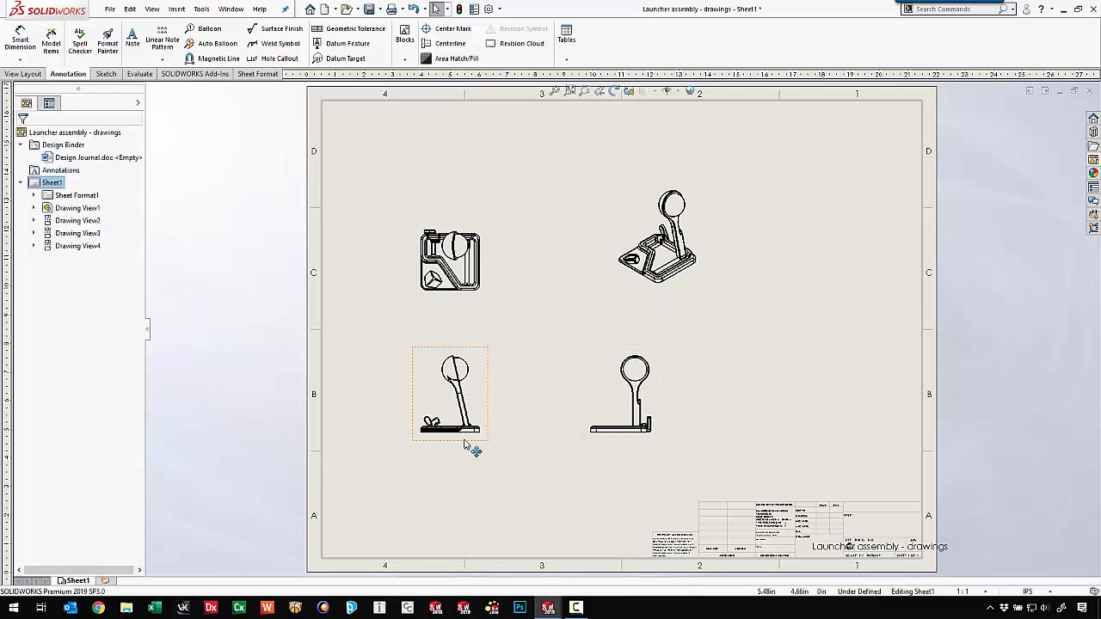
{"action": "left_click_drag", "start_coordinate": [460, 453], "coordinate": [460, 478]}
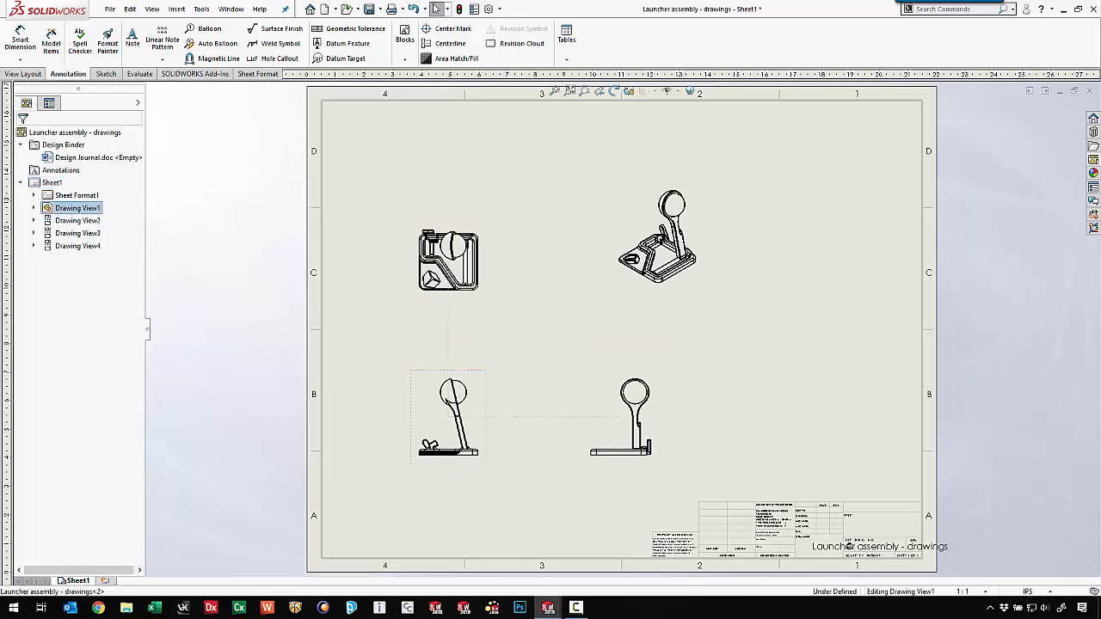
{"action": "key", "text": "Escape"}
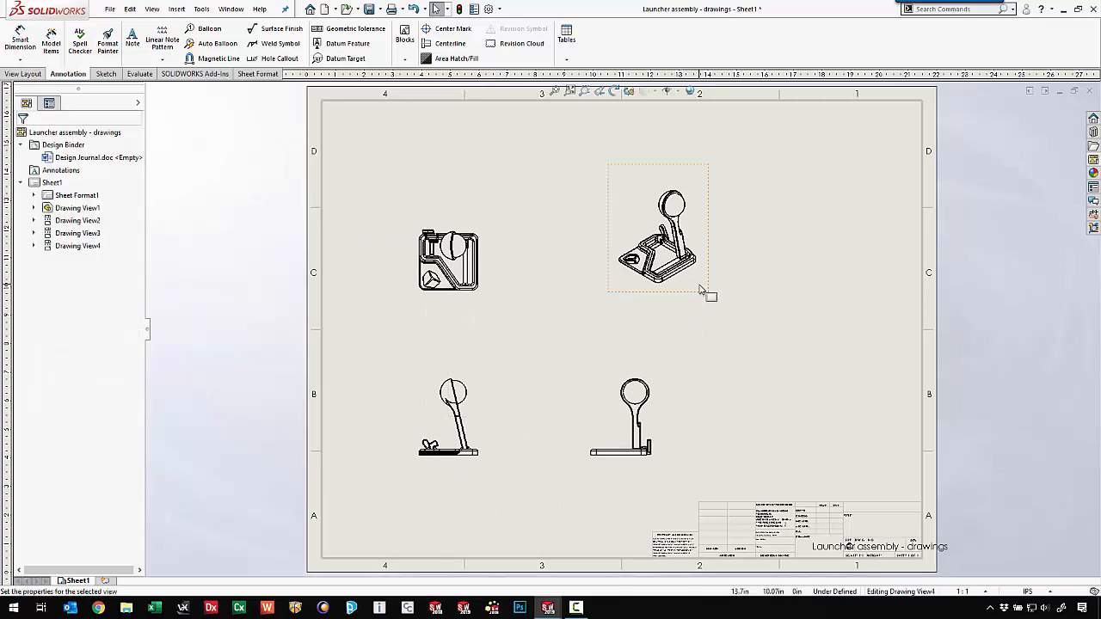
Step: Set the isometric view's display style to Shaded With Edges, comparing it with plain Shaded
{"action": "left_click", "coordinate": [698, 290]}
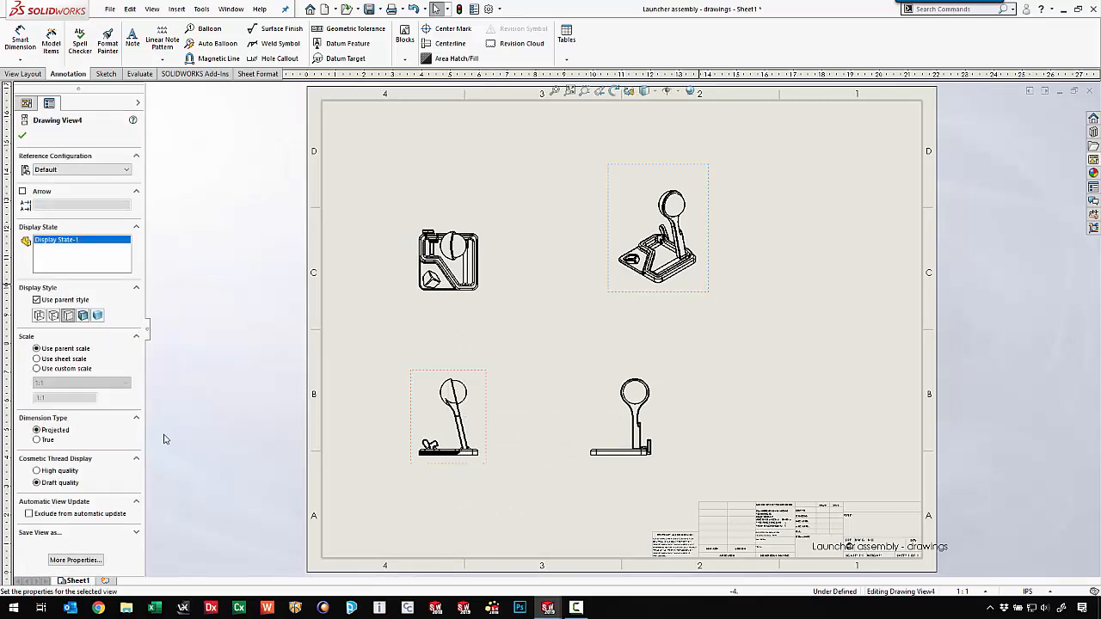
{"action": "left_click", "coordinate": [83, 316]}
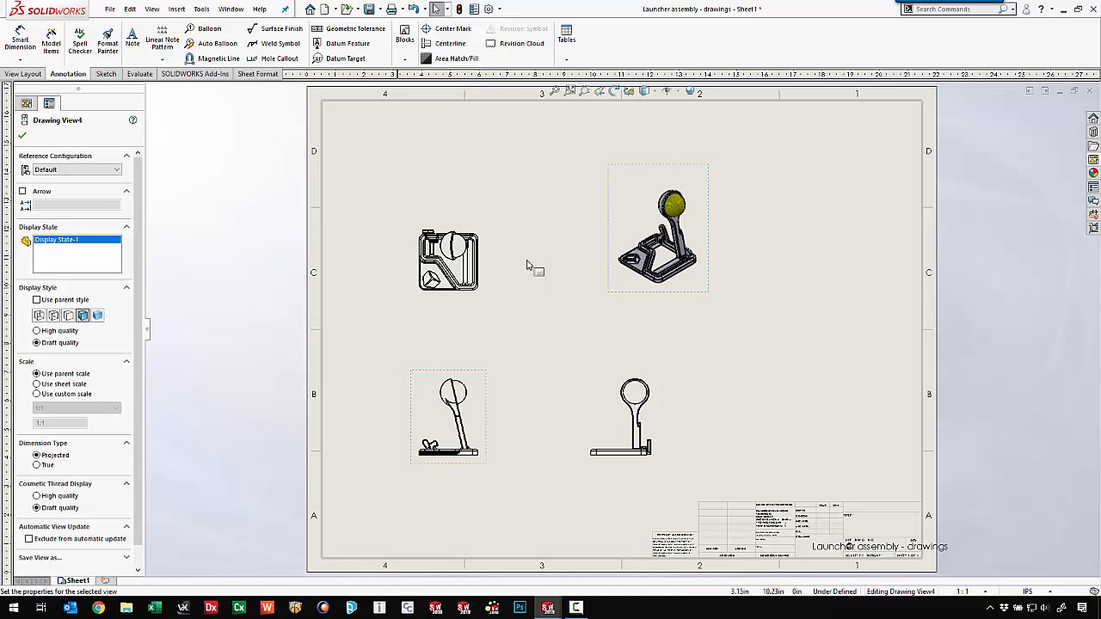
{"action": "scroll", "coordinate": [700, 237], "scroll_direction": "down", "scroll_amount": 5}
{"action": "scroll", "coordinate": [642, 286], "scroll_direction": "down", "scroll_amount": 1}
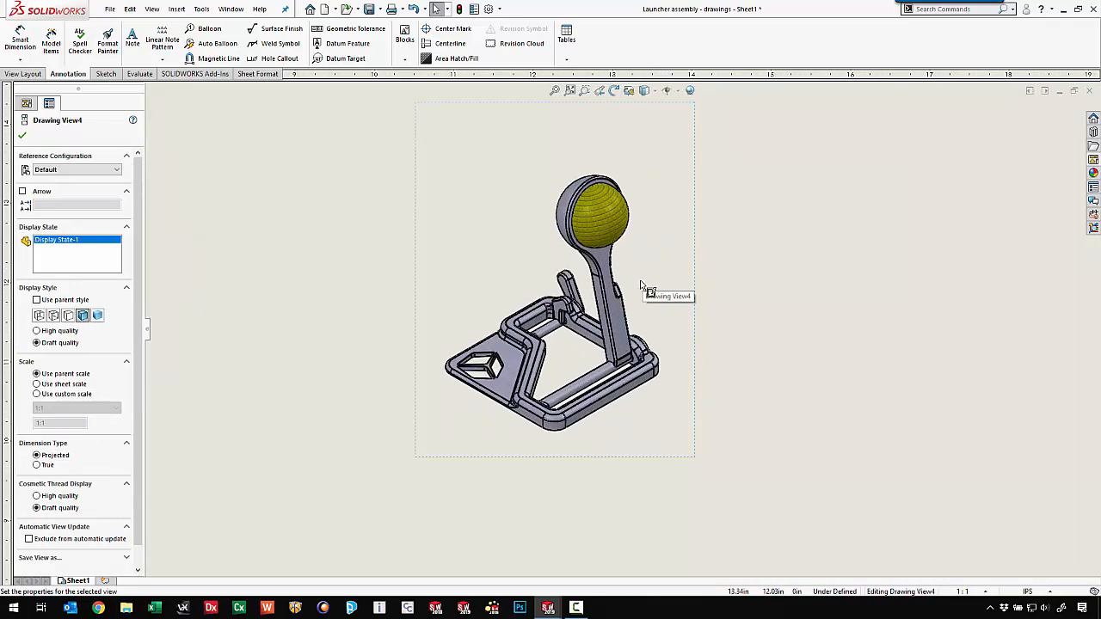
{"action": "left_click", "coordinate": [98, 315]}
{"action": "left_click", "coordinate": [82, 315]}
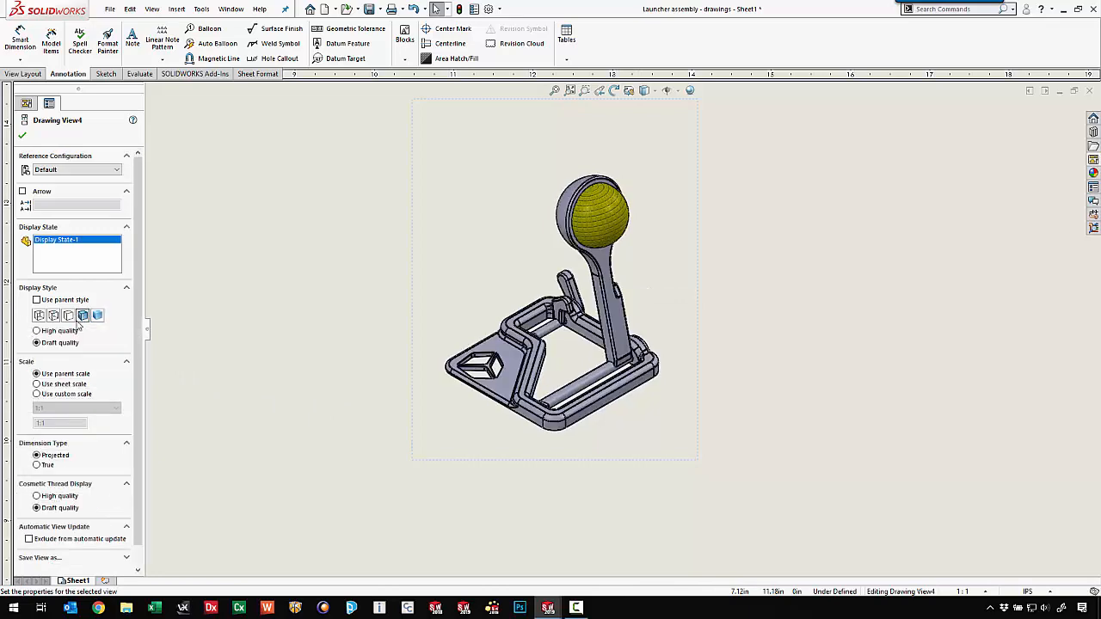
{"action": "scroll", "coordinate": [511, 397], "scroll_direction": "up", "scroll_amount": 3}
{"action": "scroll", "coordinate": [527, 422], "scroll_direction": "up", "scroll_amount": 3}
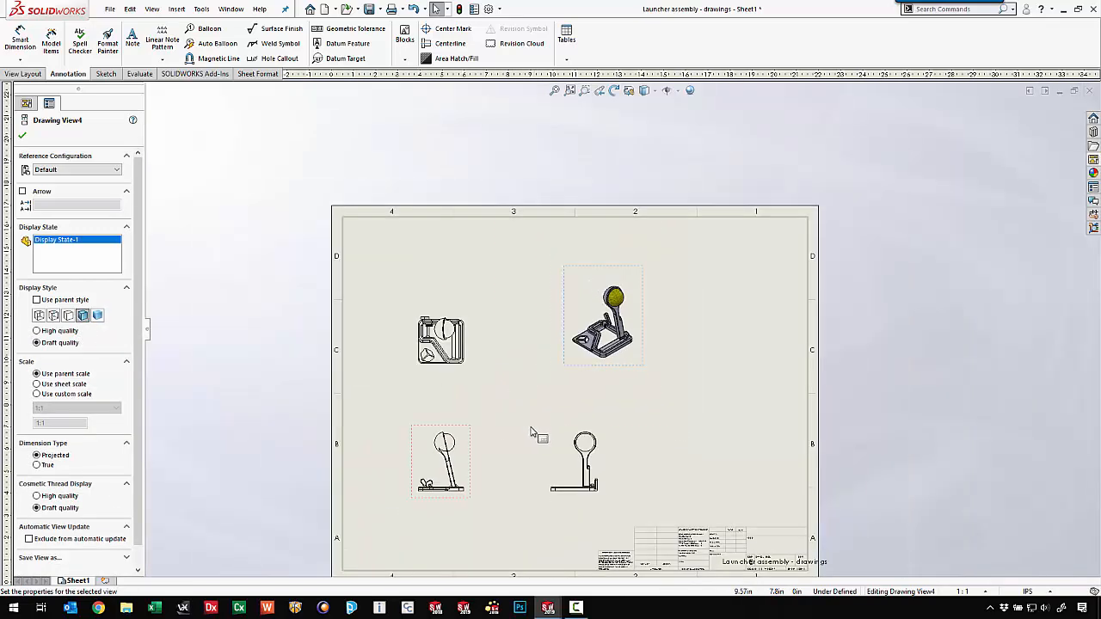
{"action": "scroll", "coordinate": [527, 428], "scroll_direction": "down", "scroll_amount": 1}
{"action": "scroll", "coordinate": [530, 437], "scroll_direction": "up", "scroll_amount": 1}
{"action": "scroll", "coordinate": [630, 507], "scroll_direction": "down", "scroll_amount": 1}
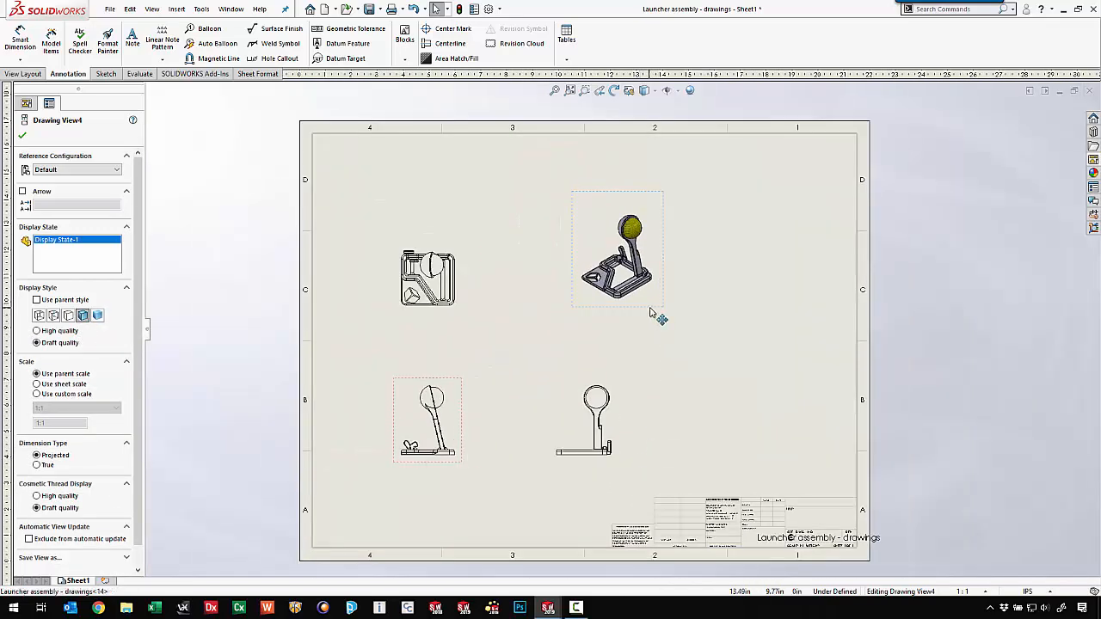
Step: Give the isometric view a custom scale of 2:1, trying 1:2 first, and move it into the sheet's upper right corner
{"action": "left_click_drag", "start_coordinate": [653, 311], "coordinate": [707, 309]}
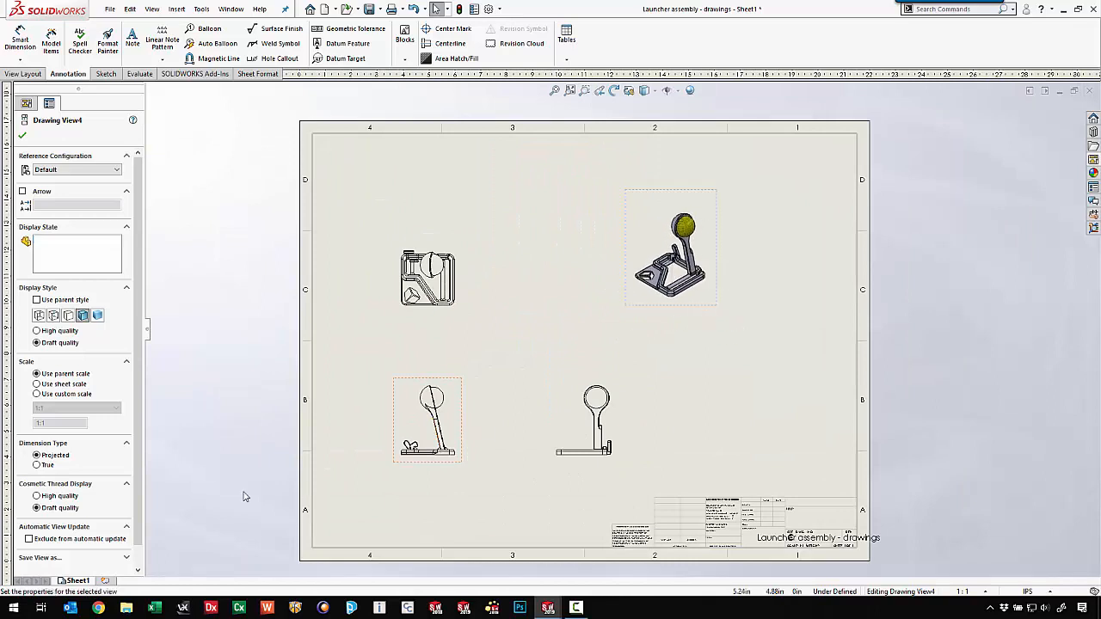
{"action": "left_click", "coordinate": [38, 394]}
{"action": "left_click", "coordinate": [55, 408]}
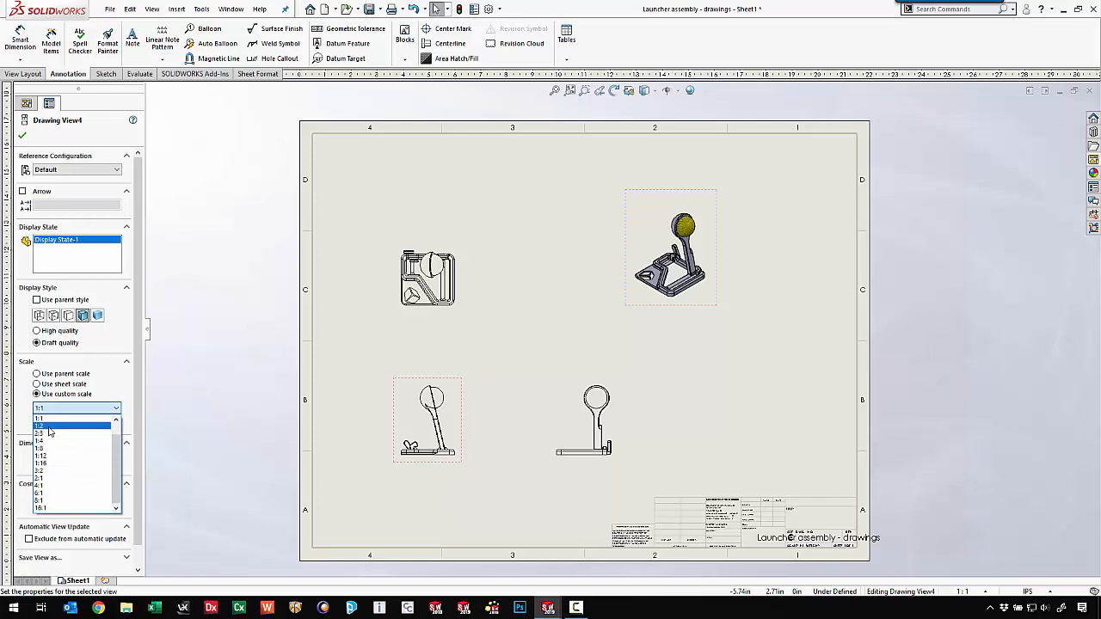
{"action": "left_click", "coordinate": [50, 426]}
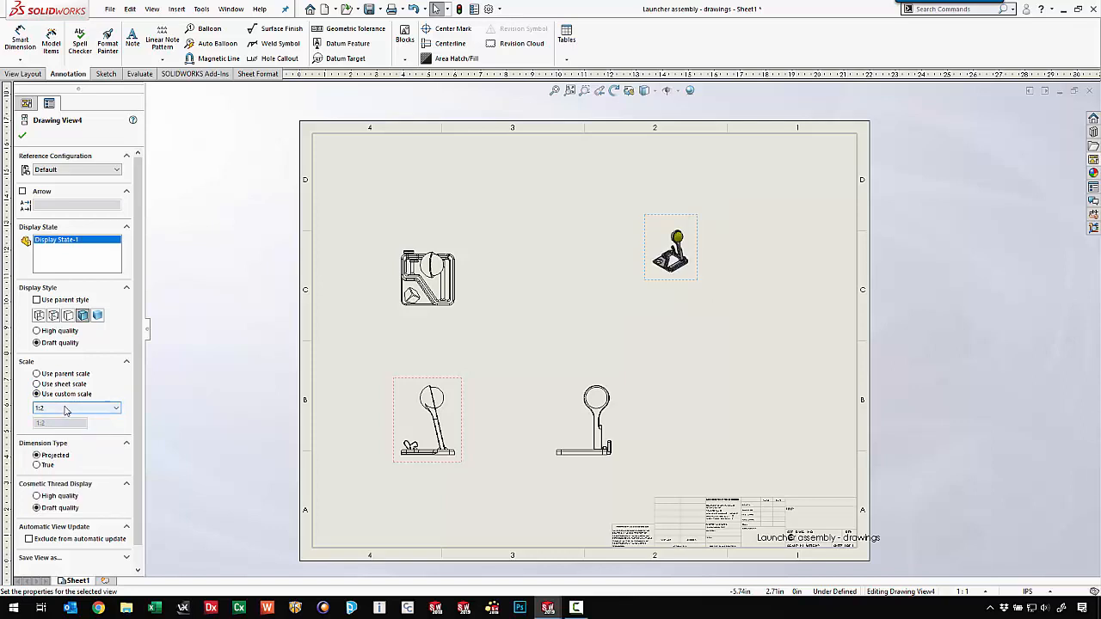
{"action": "left_click", "coordinate": [62, 411]}
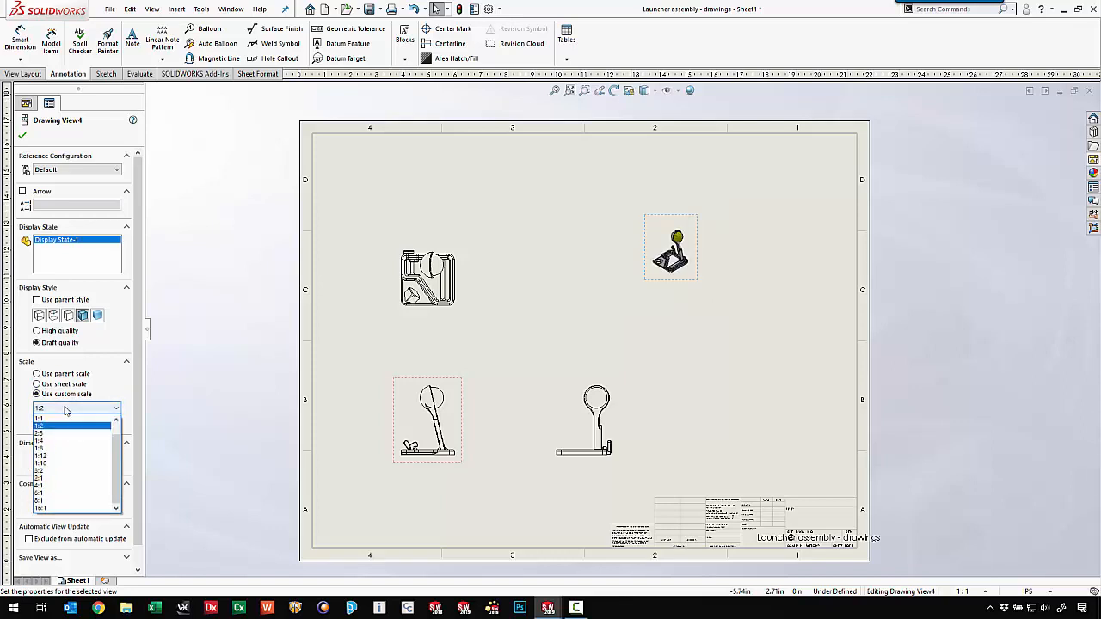
{"action": "left_click", "coordinate": [50, 478]}
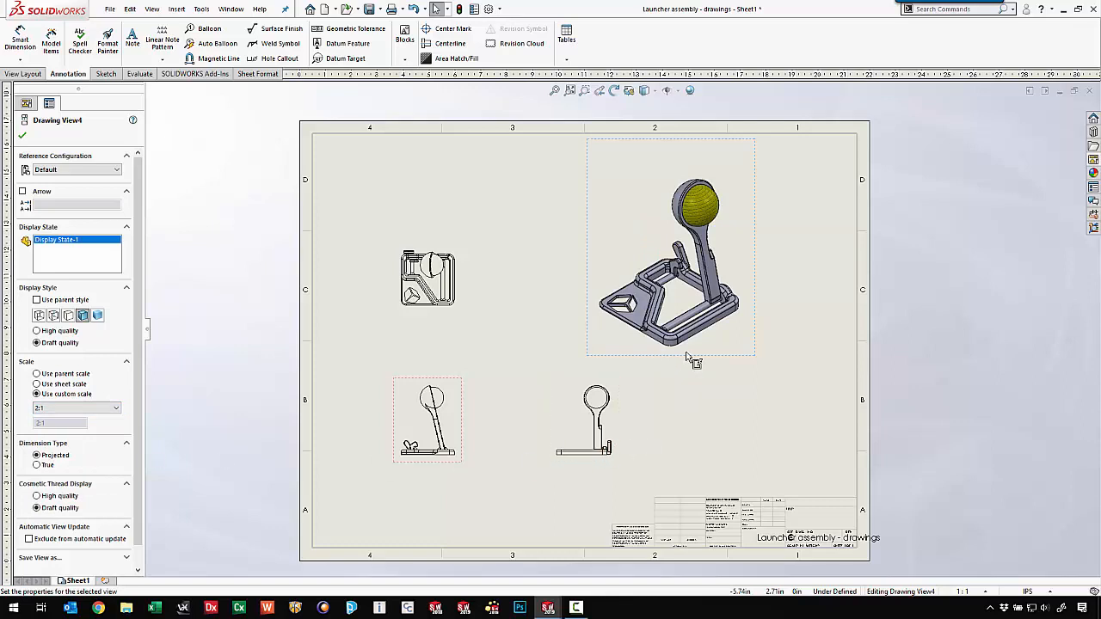
{"action": "mouse_move", "coordinate": [696, 359]}
{"action": "left_mouse_down"}
{"action": "mouse_move", "coordinate": [756, 368]}
{"action": "mouse_move", "coordinate": [776, 341]}
{"action": "left_mouse_up"}
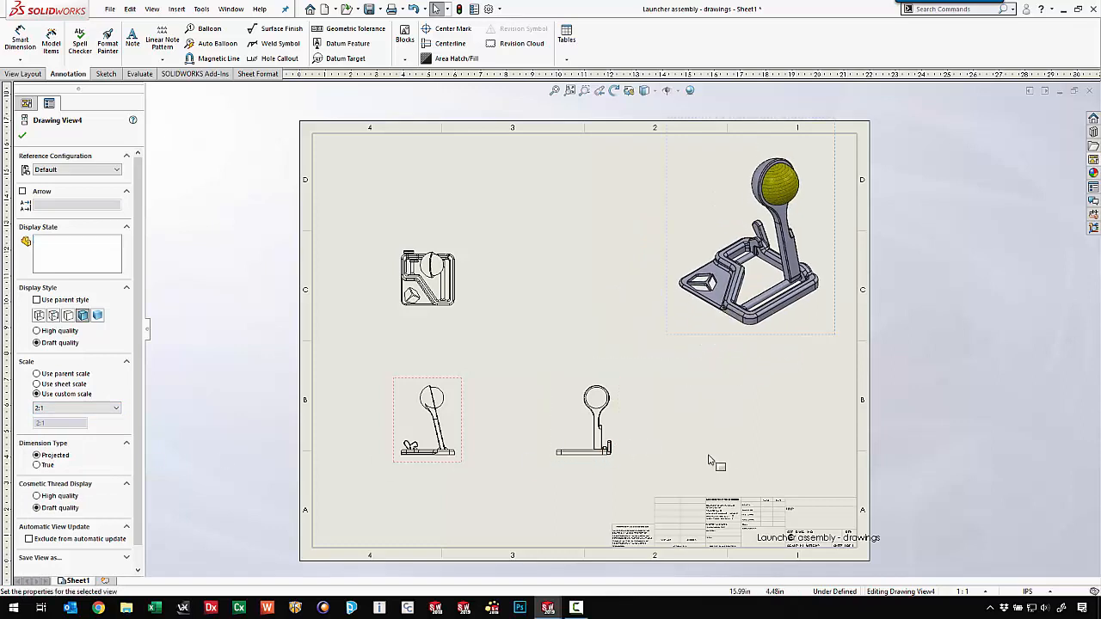
{"action": "left_click", "coordinate": [471, 361]}
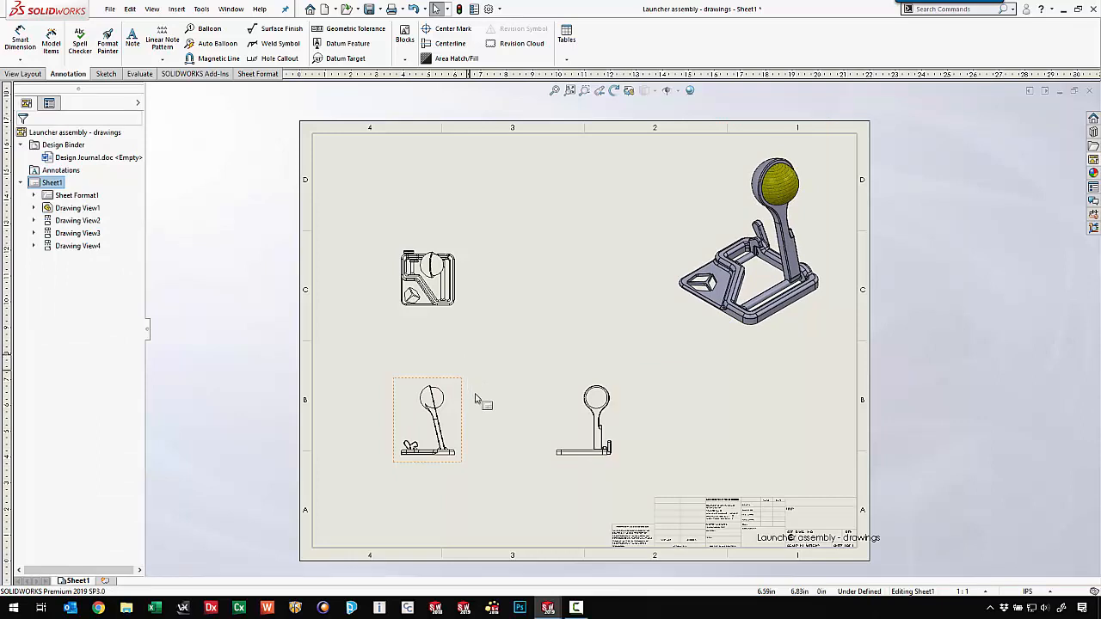
Step: Start a section view with a vertical cutting line through the ball's center in the projected side view
{"action": "scroll", "coordinate": [639, 467], "scroll_direction": "down", "scroll_amount": 1}
{"action": "scroll", "coordinate": [639, 467], "scroll_direction": "down", "scroll_amount": 2}
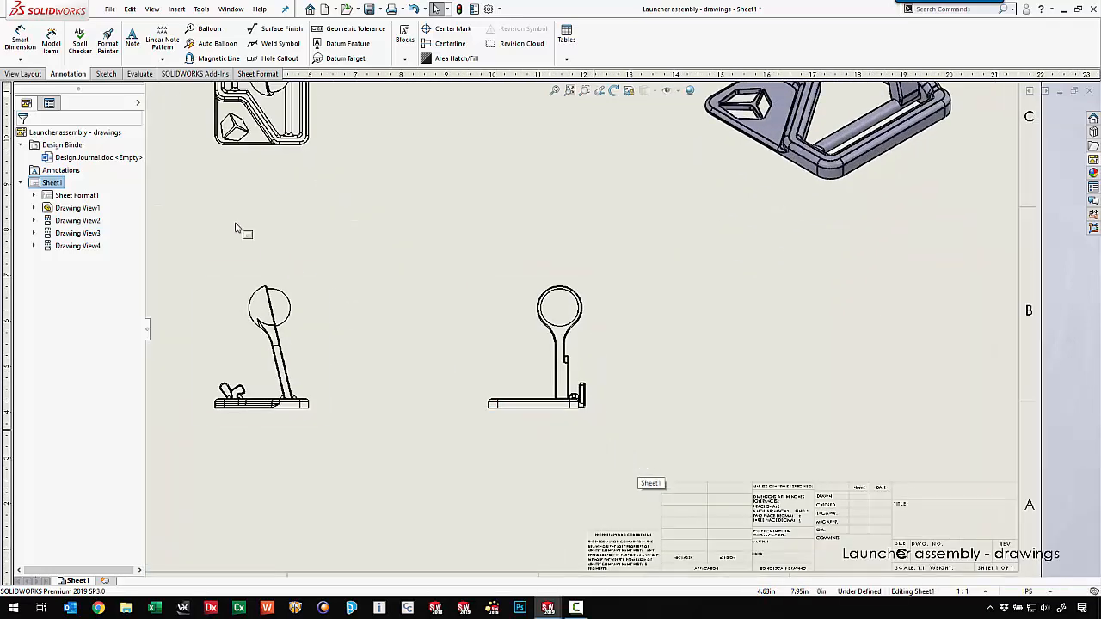
{"action": "left_click", "coordinate": [25, 75]}
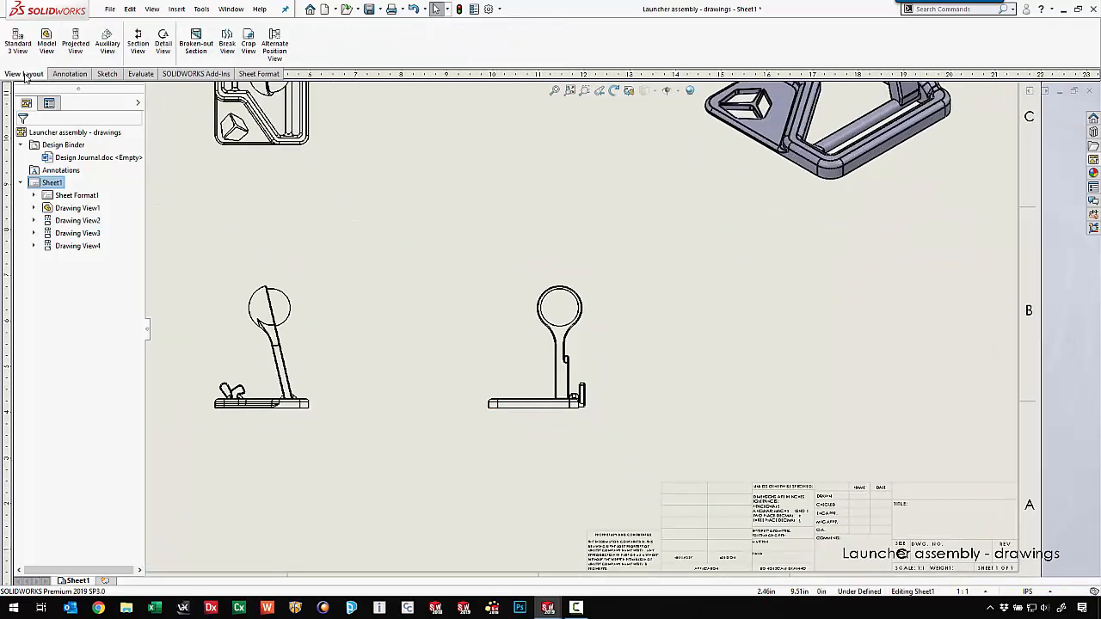
{"action": "left_click", "coordinate": [139, 45]}
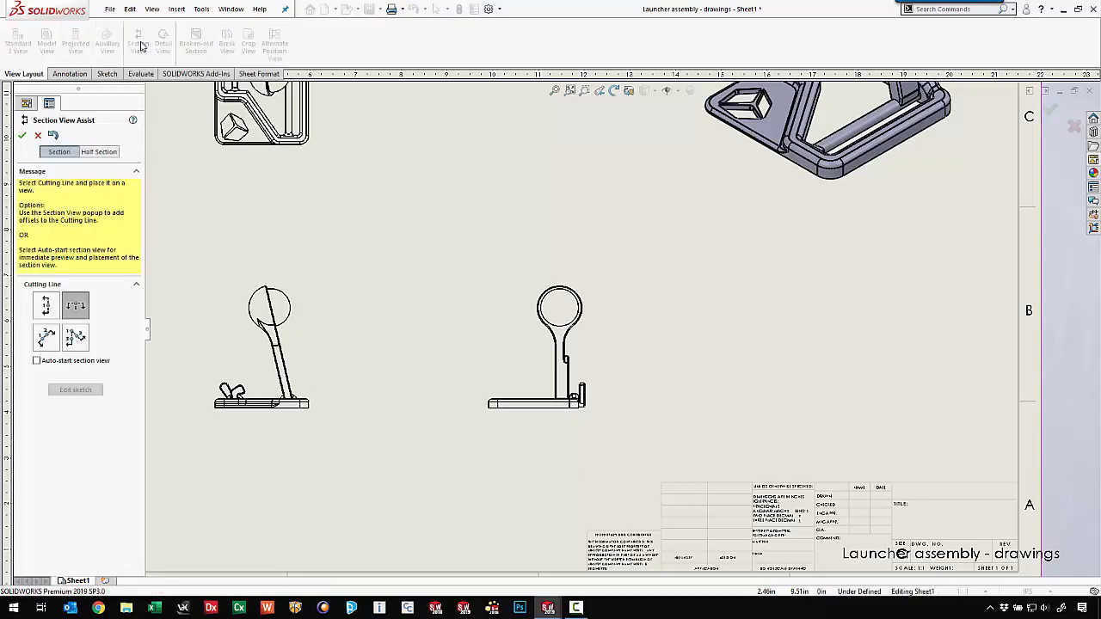
{"action": "left_click", "coordinate": [76, 307]}
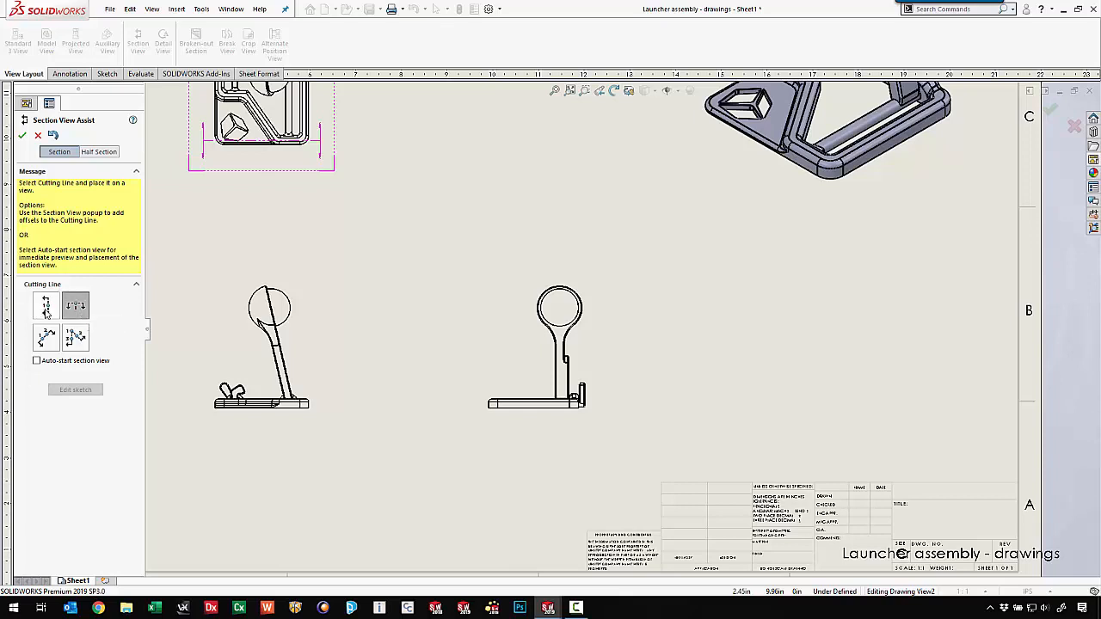
{"action": "left_click", "coordinate": [46, 309]}
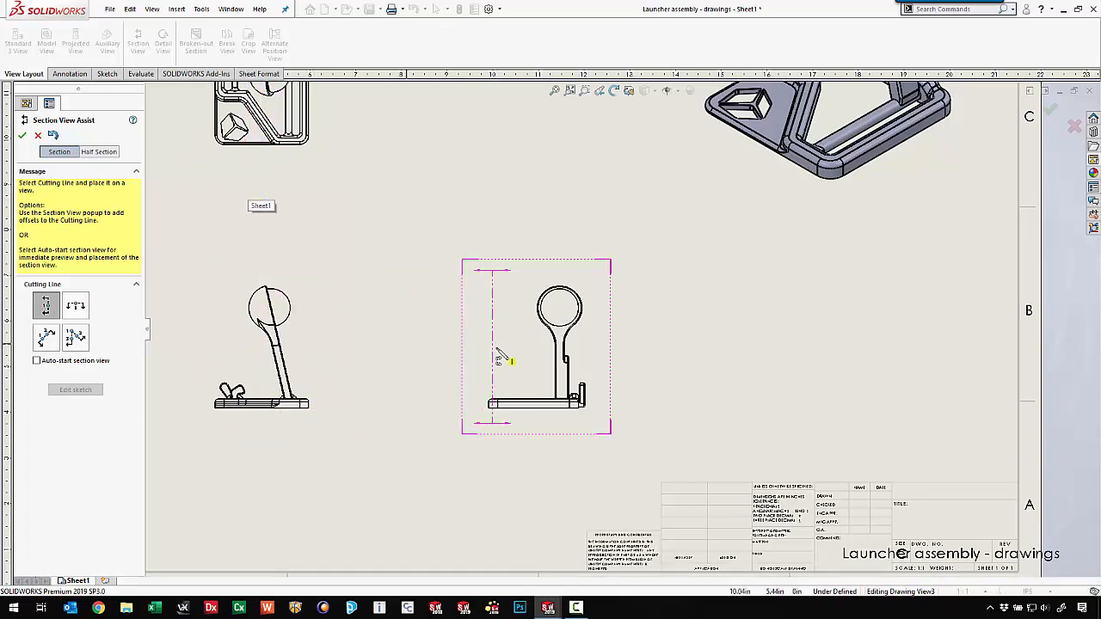
{"action": "left_click", "coordinate": [559, 308]}
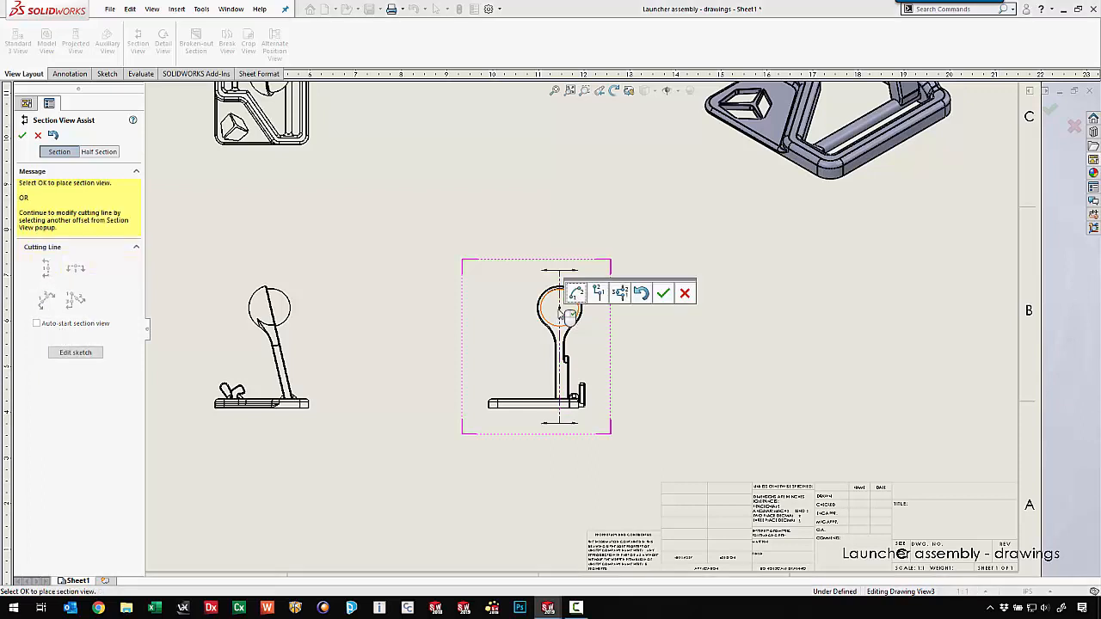
{"action": "left_click", "coordinate": [665, 295]}
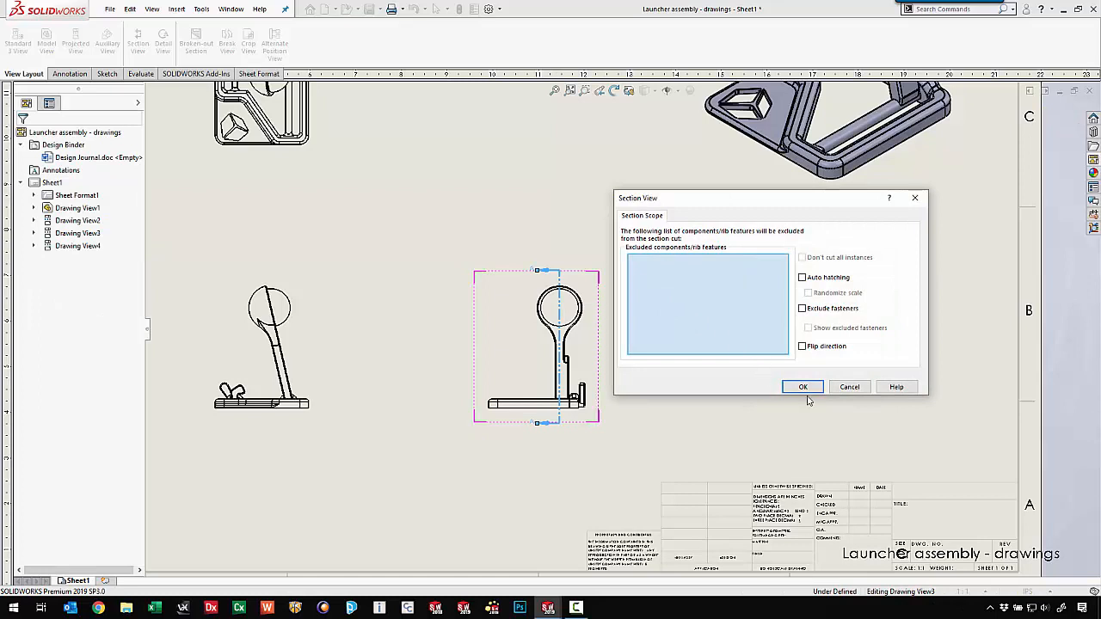
Step: Enable auto hatching for the section view and place it to the right of the sectioned side view
{"action": "left_click", "coordinate": [803, 278]}
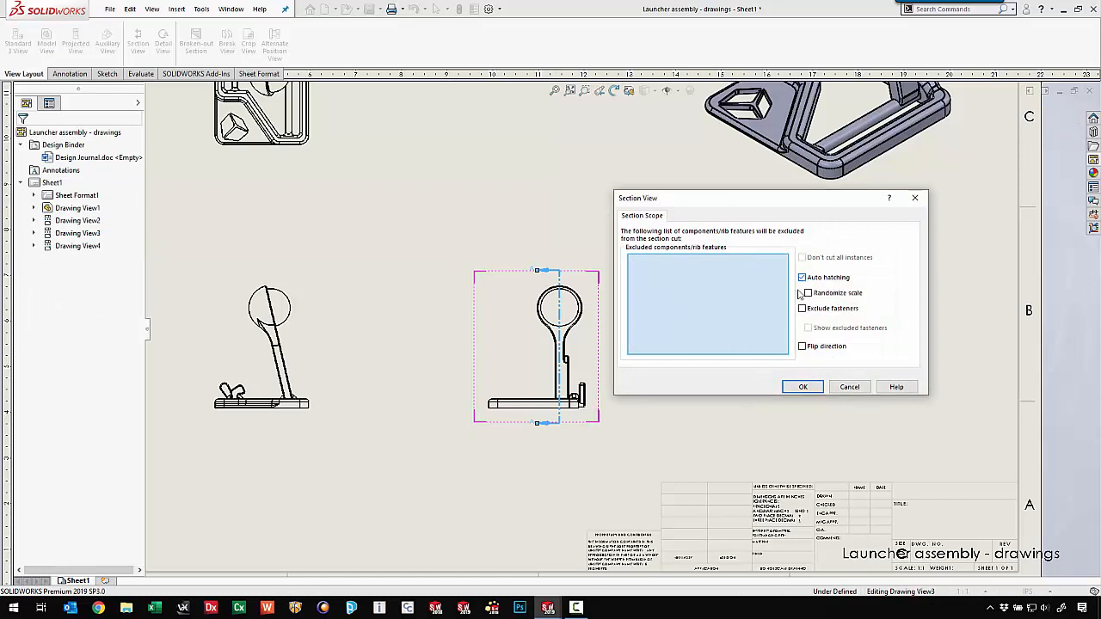
{"action": "left_click", "coordinate": [802, 387]}
{"action": "left_click", "coordinate": [794, 347]}
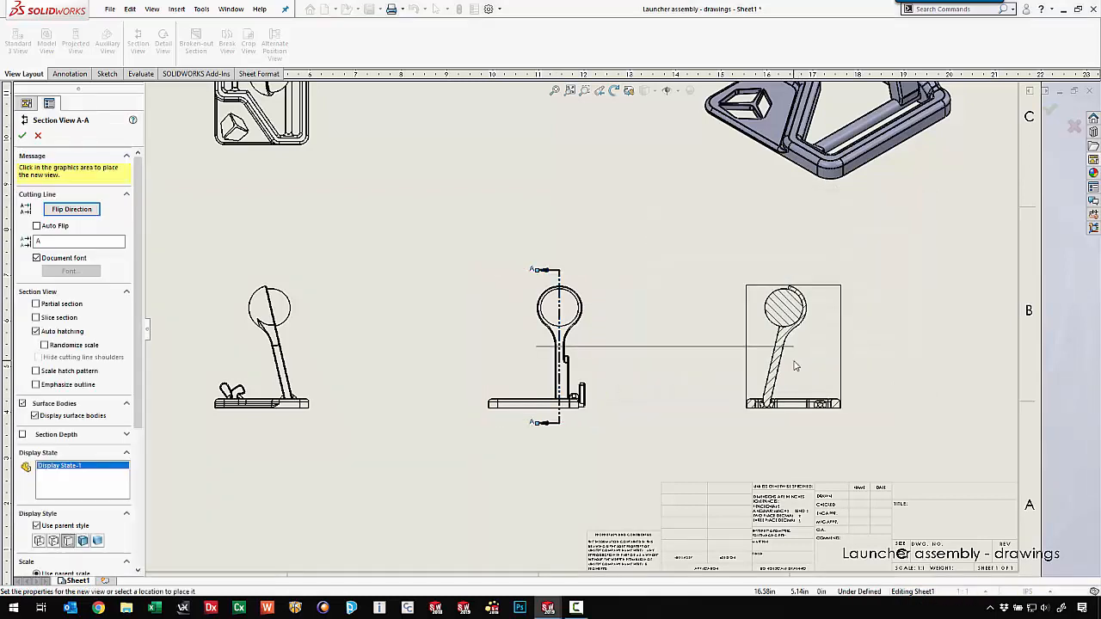
{"action": "scroll", "coordinate": [809, 344], "scroll_direction": "down", "scroll_amount": 3}
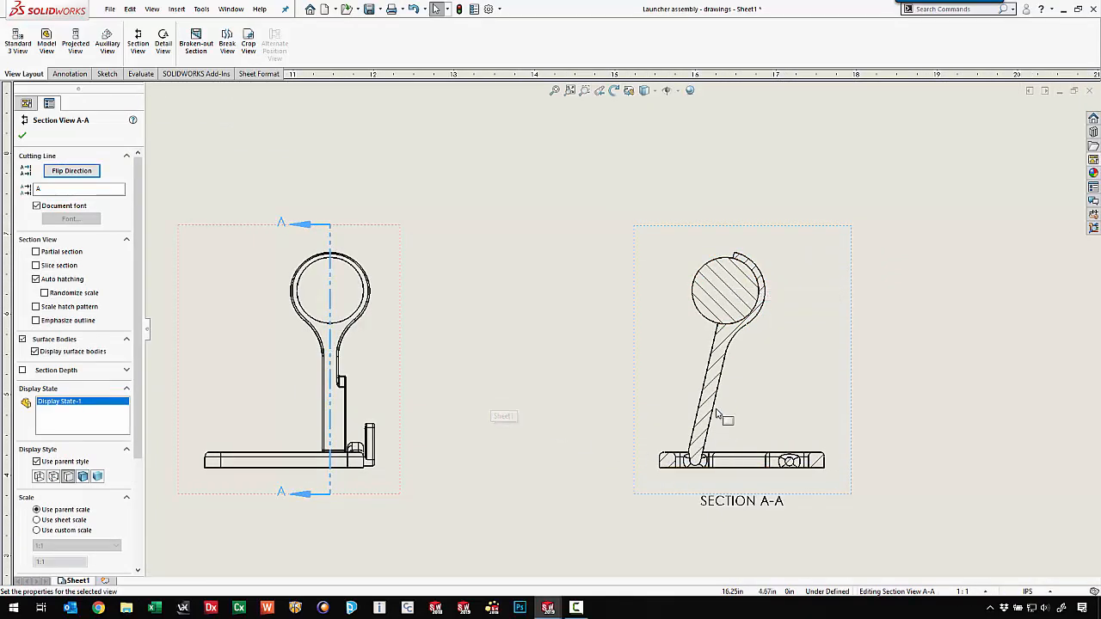
{"action": "left_click", "coordinate": [510, 513]}
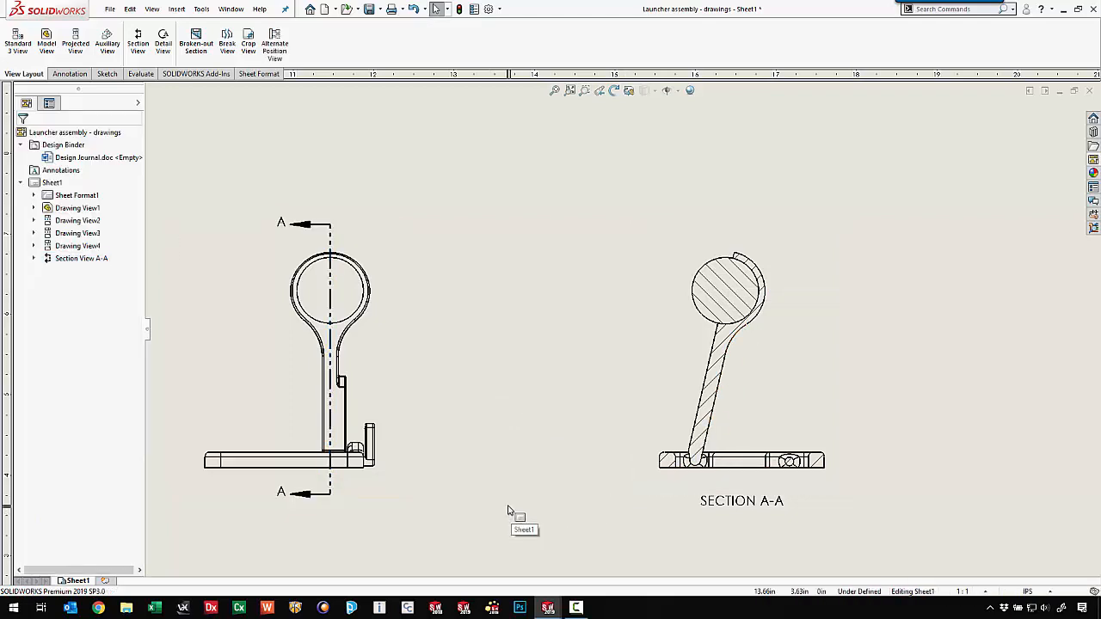
Step: Create a circular detail view of the small upright parts on the base in the lower-left view, placed between the top and isometric views
{"action": "key", "text": "f"}
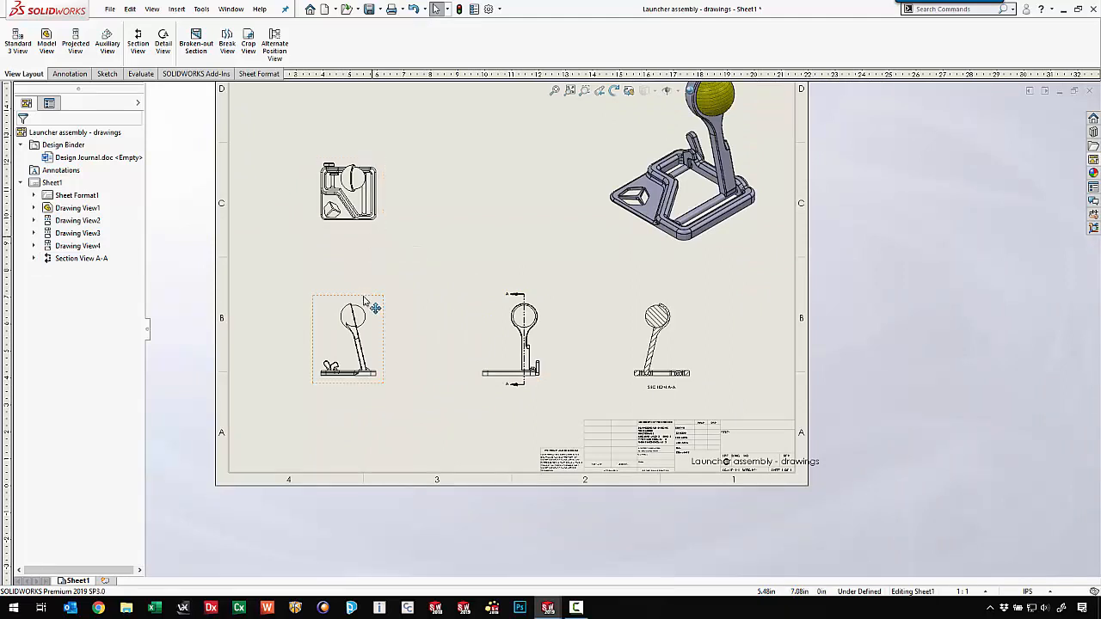
{"action": "left_click", "coordinate": [165, 45]}
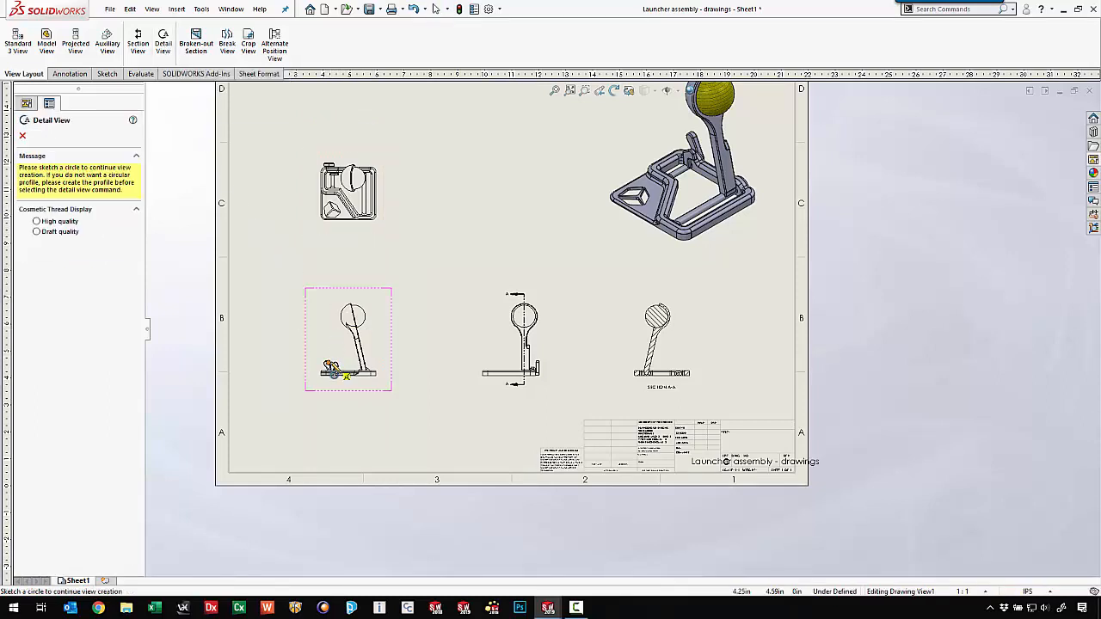
{"action": "scroll", "coordinate": [332, 366], "scroll_direction": "down", "scroll_amount": 3}
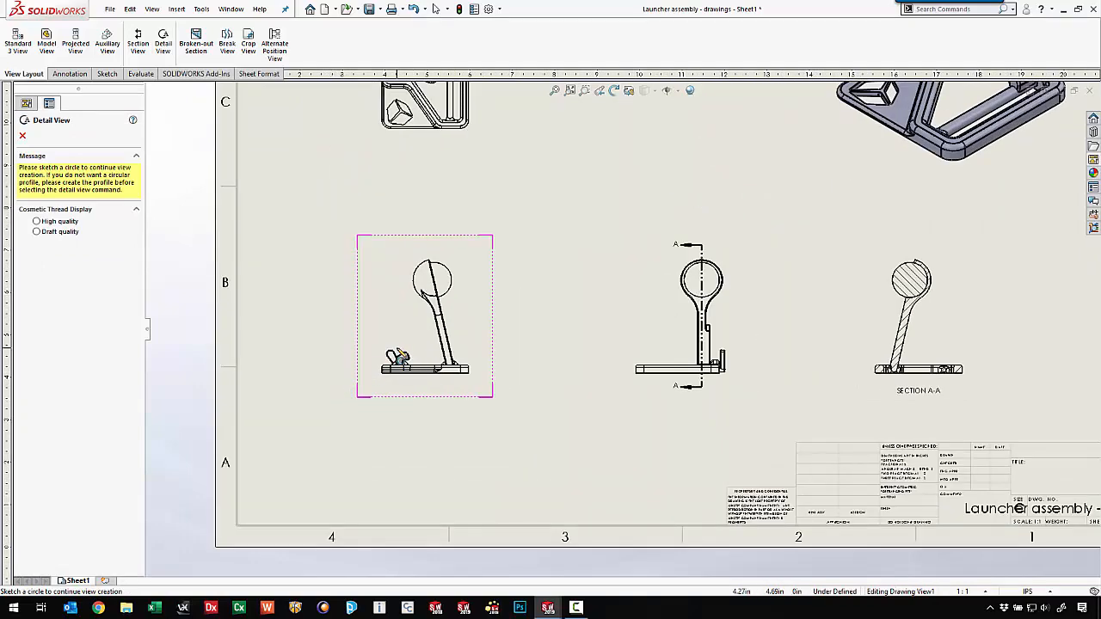
{"action": "left_click", "coordinate": [399, 390]}
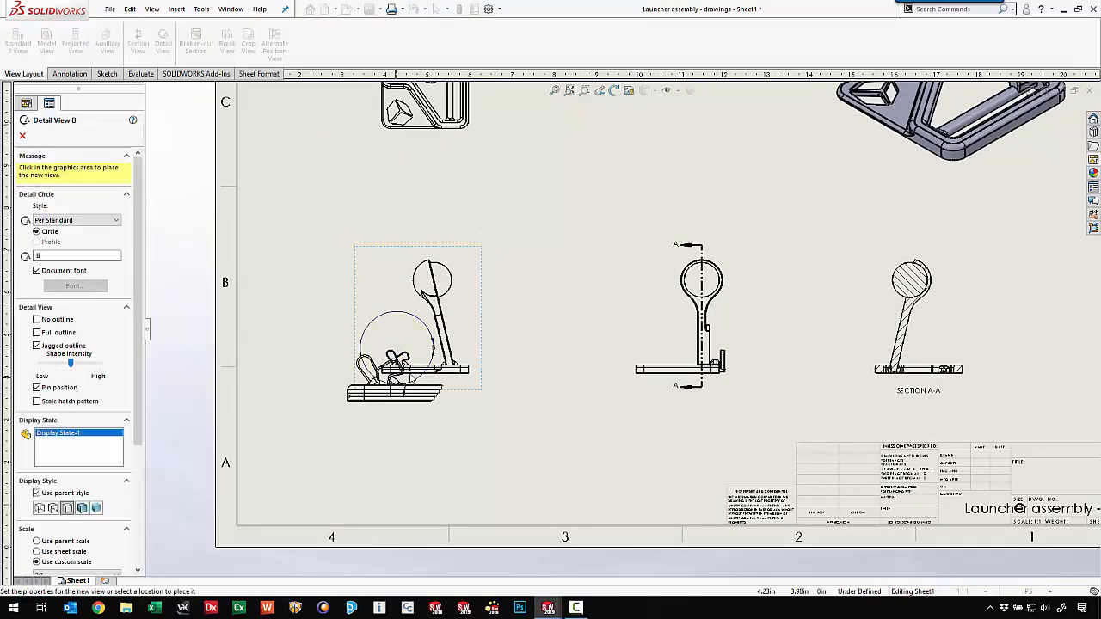
{"action": "scroll", "coordinate": [602, 142], "scroll_direction": "up", "scroll_amount": 3}
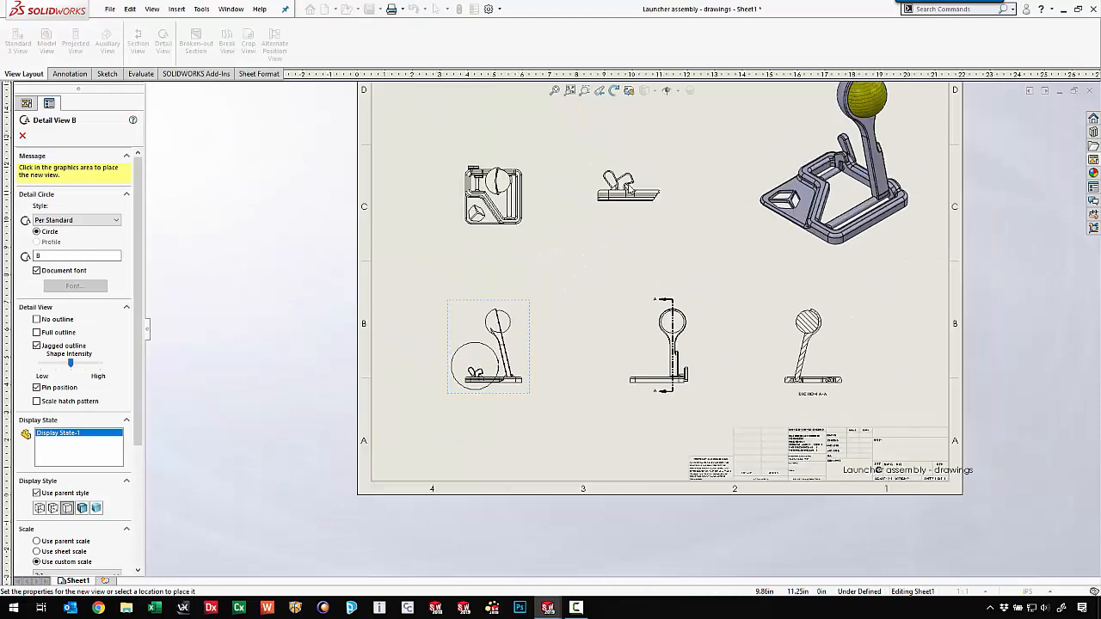
{"action": "left_click", "coordinate": [637, 213]}
{"action": "scroll", "coordinate": [615, 224], "scroll_direction": "down", "scroll_amount": 3}
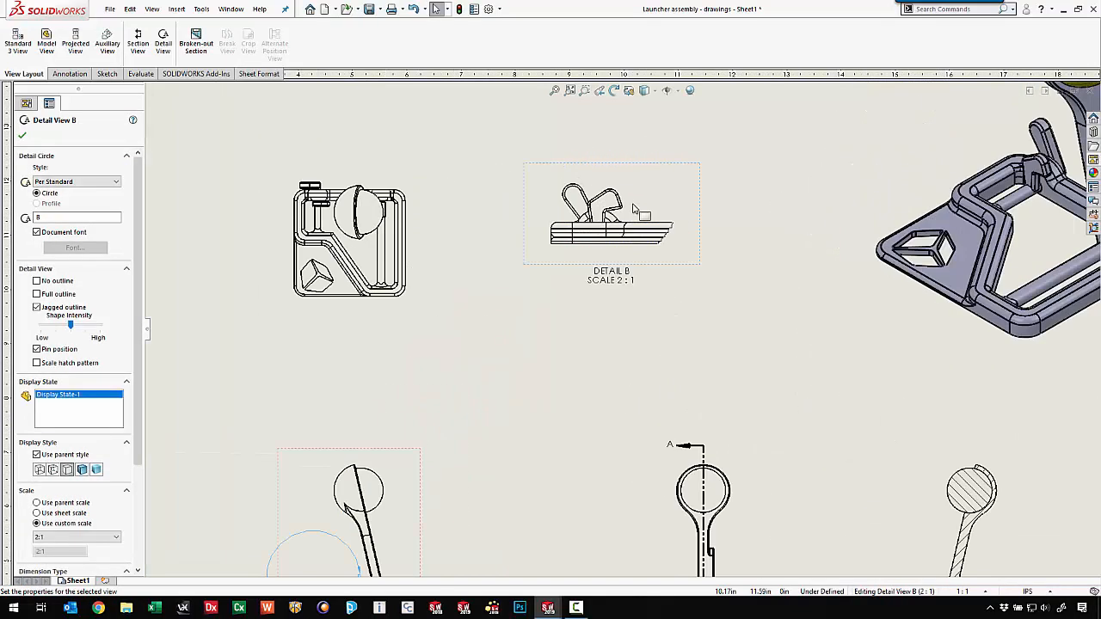
{"action": "left_click", "coordinate": [654, 315]}
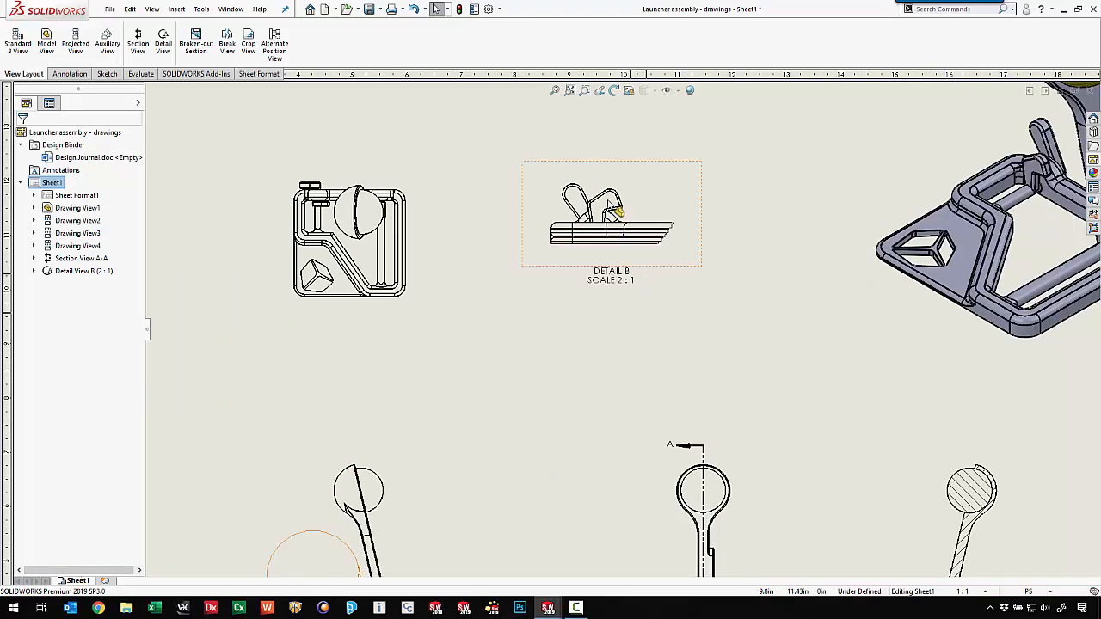
Step: Move the shaded isometric view slightly lower on the sheet
{"action": "scroll", "coordinate": [638, 308], "scroll_direction": "down", "scroll_amount": 2}
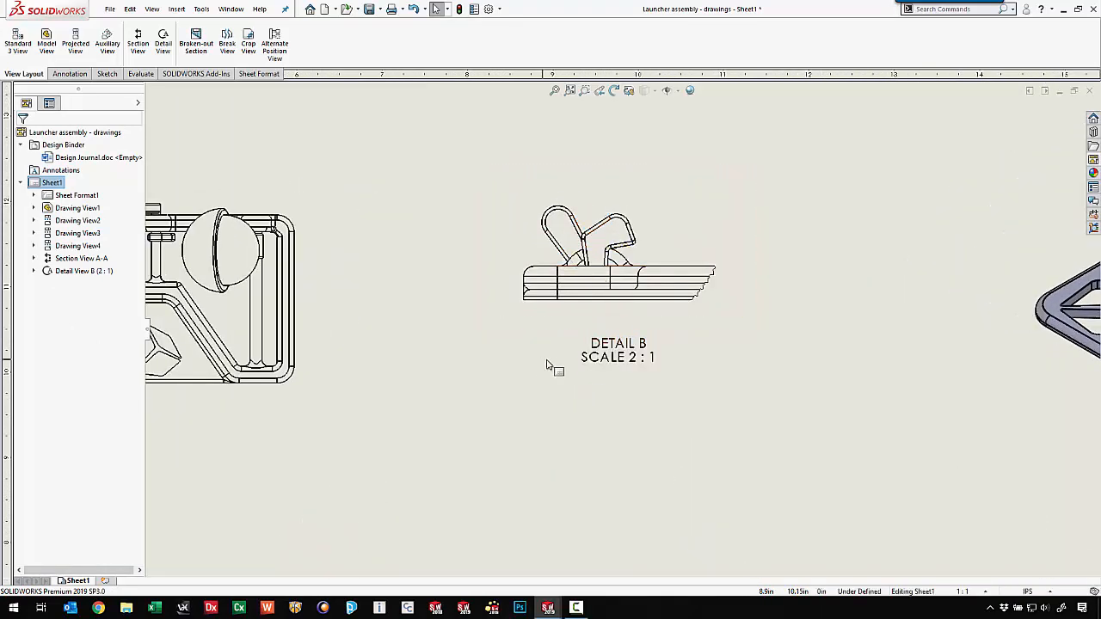
{"action": "scroll", "coordinate": [559, 370], "scroll_direction": "up", "scroll_amount": 3}
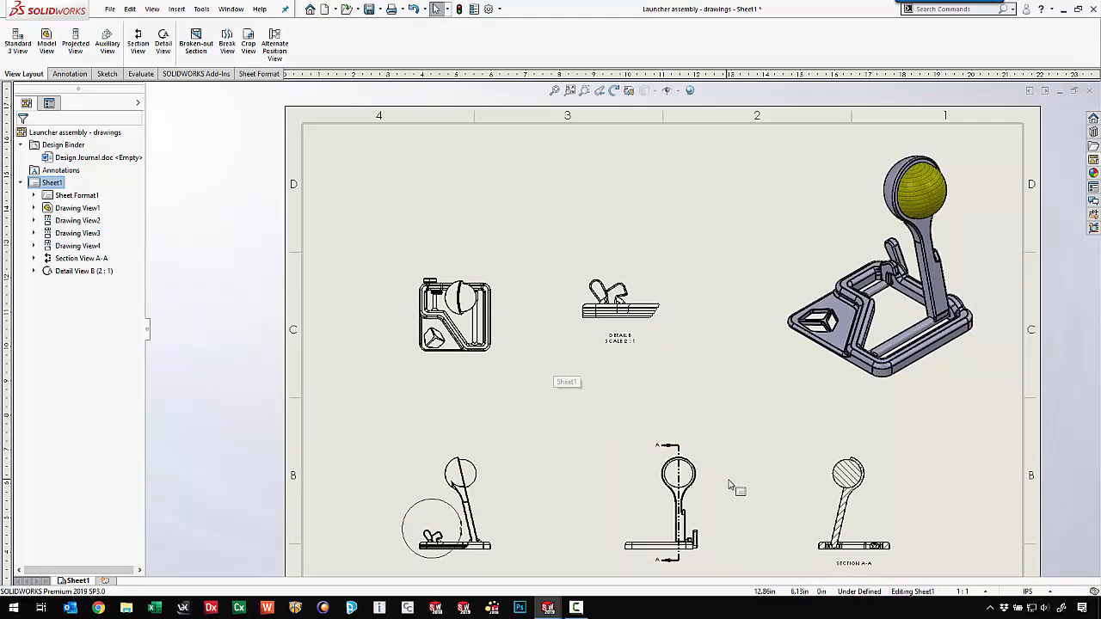
{"action": "middle_click_drag", "start_coordinate": [730, 489], "coordinate": [601, 410]}
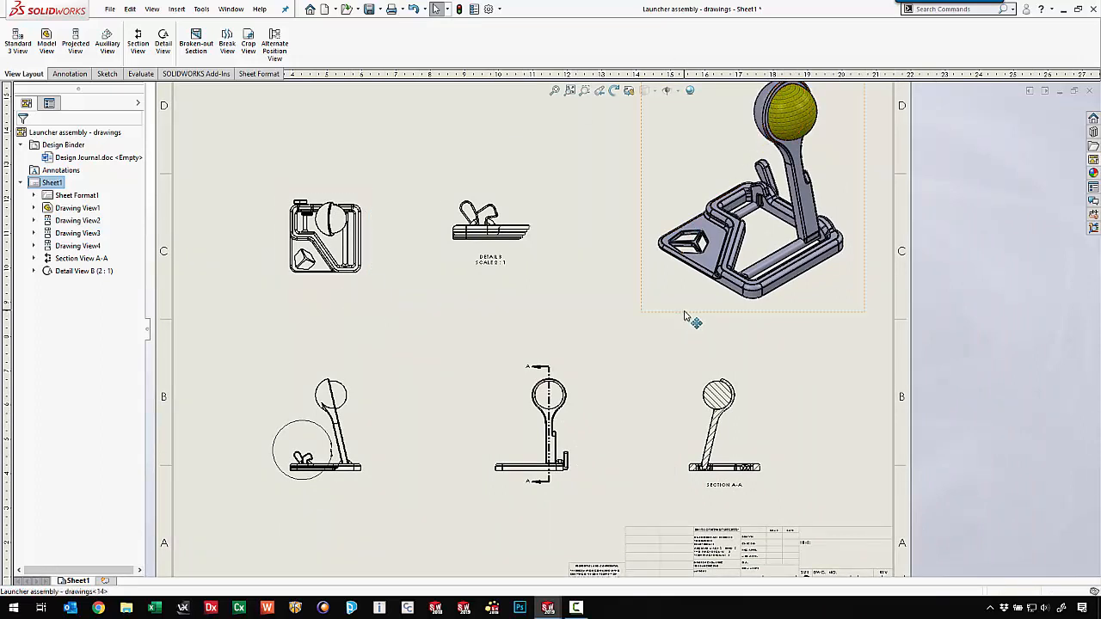
{"action": "left_click_drag", "start_coordinate": [688, 314], "coordinate": [688, 363]}
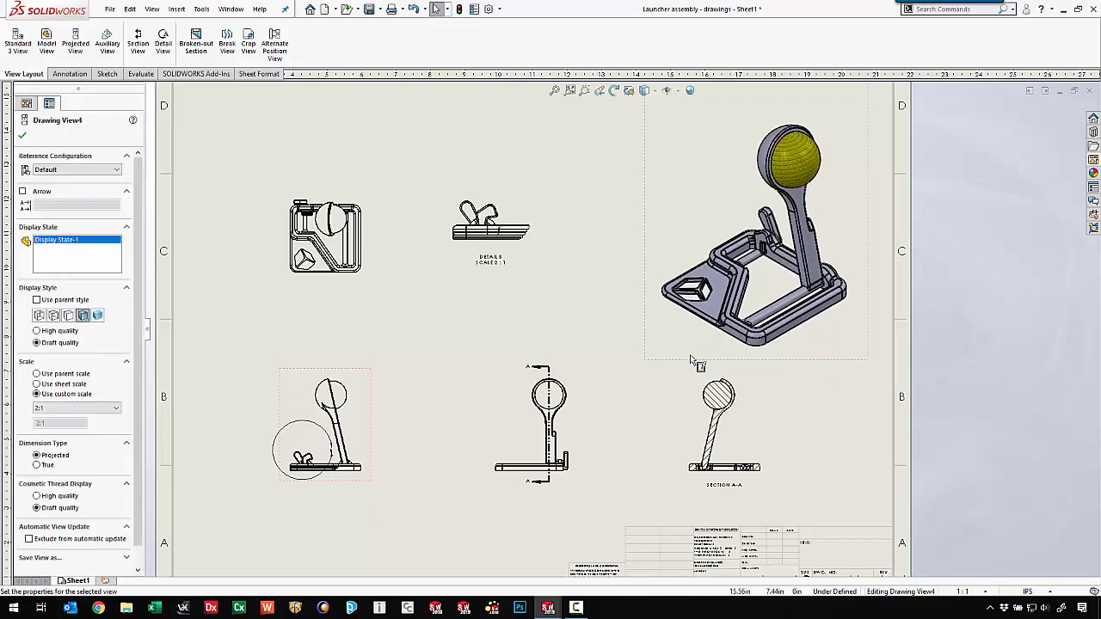
Step: Insert an indented bill of materials from the isometric view using the bom-standard template, placed above the detail view
{"action": "left_click", "coordinate": [176, 10]}
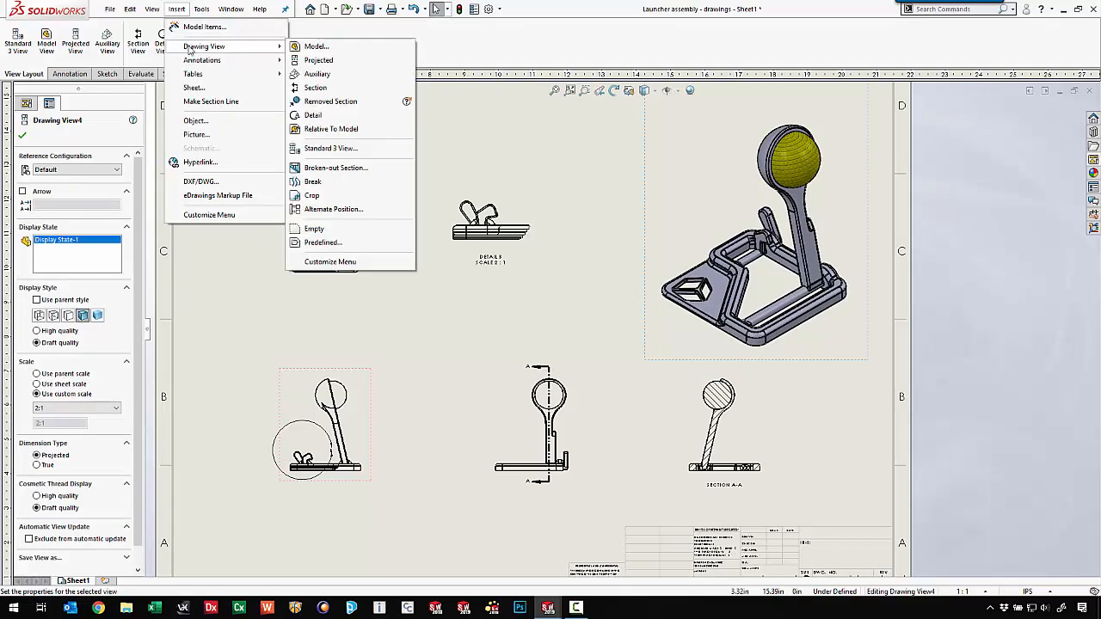
{"action": "mouse_move", "coordinate": [197, 74]}
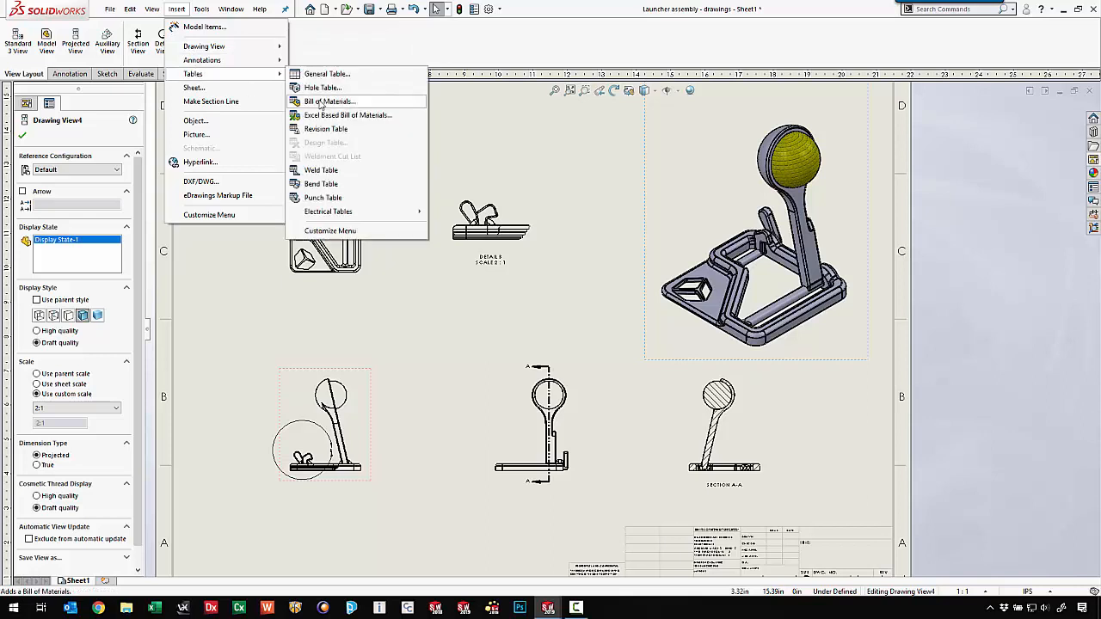
{"action": "left_click", "coordinate": [320, 101]}
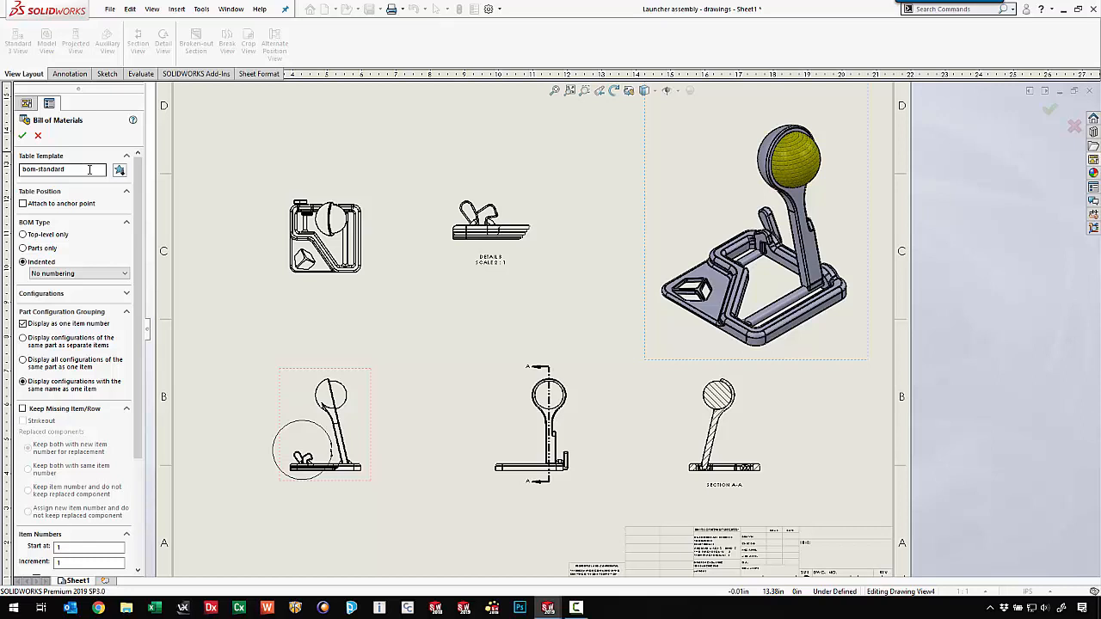
{"action": "left_click", "coordinate": [22, 137]}
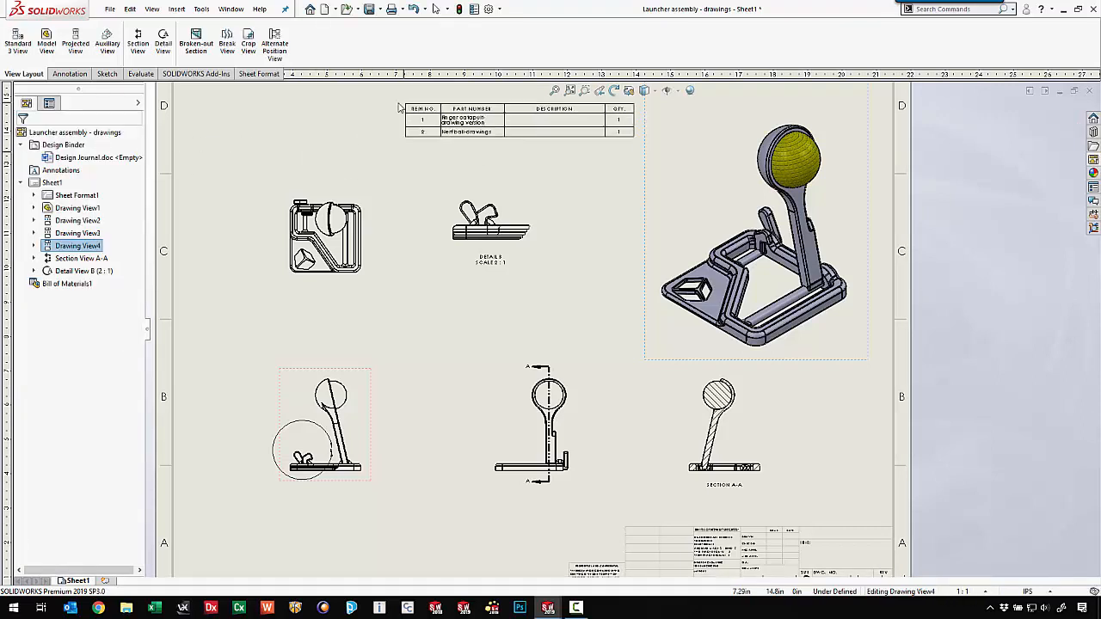
{"action": "left_click", "coordinate": [391, 109]}
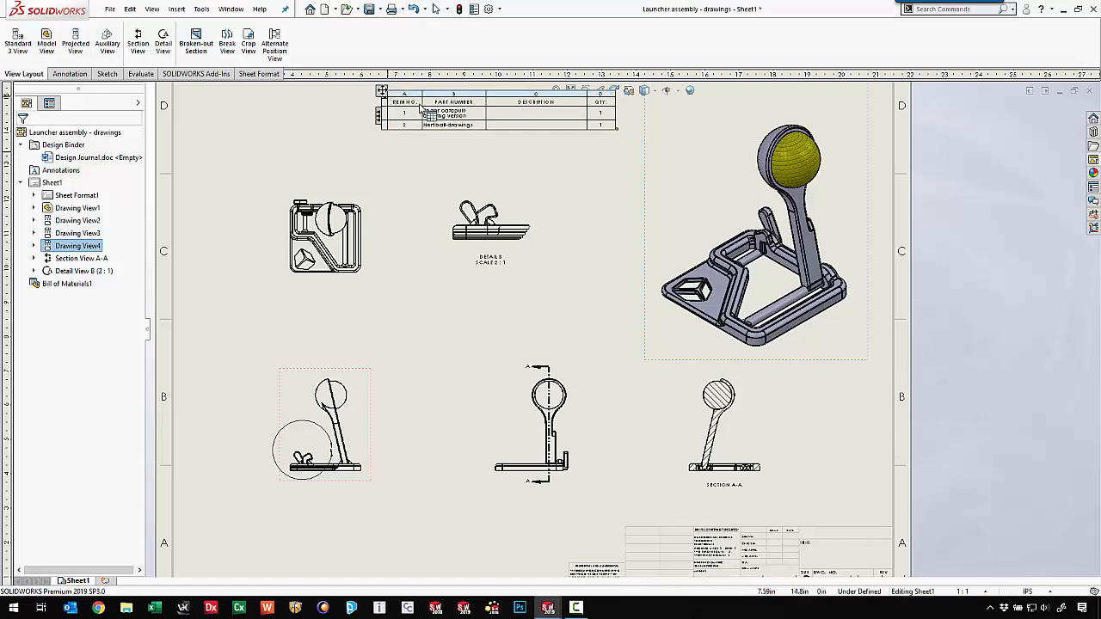
Step: Widen the bill of materials' PART NUMBER column so that the finger catapult's name fits on one line
{"action": "scroll", "coordinate": [487, 146], "scroll_direction": "up", "scroll_amount": 1}
{"action": "scroll", "coordinate": [490, 150], "scroll_direction": "up", "scroll_amount": 2}
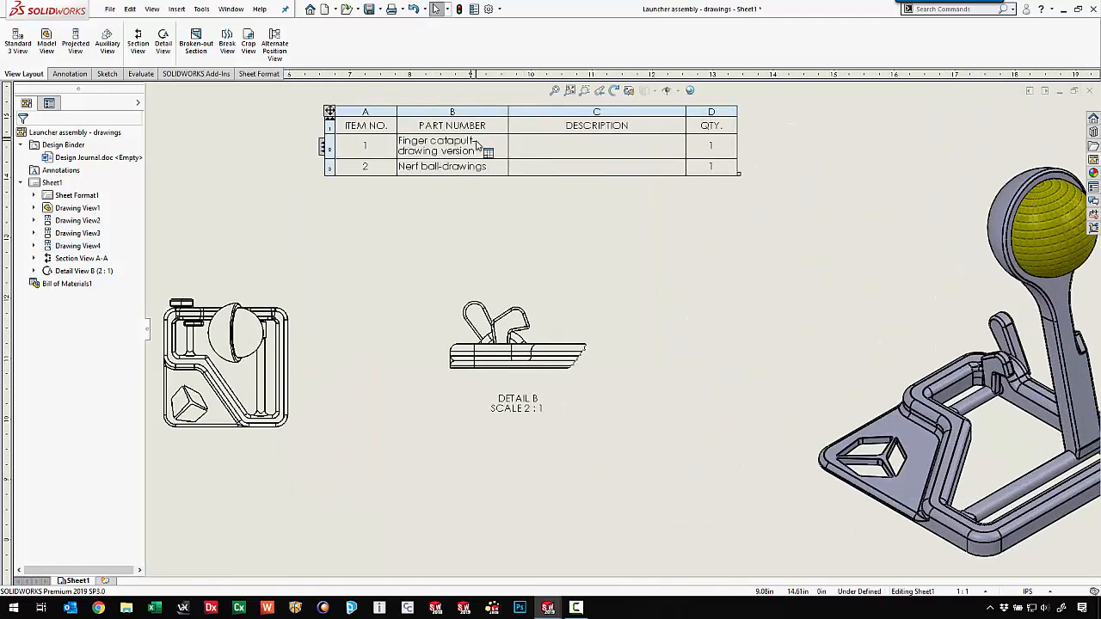
{"action": "left_click_drag", "start_coordinate": [507, 126], "coordinate": [570, 118]}
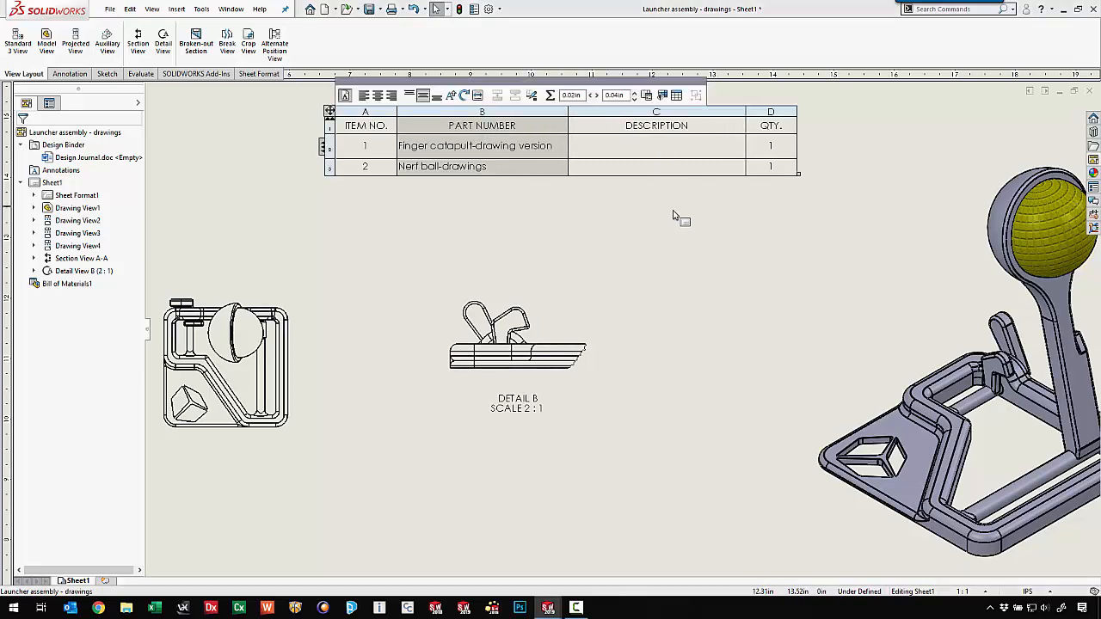
{"action": "left_click", "coordinate": [704, 240]}
{"action": "scroll", "coordinate": [725, 251], "scroll_direction": "down", "scroll_amount": 3}
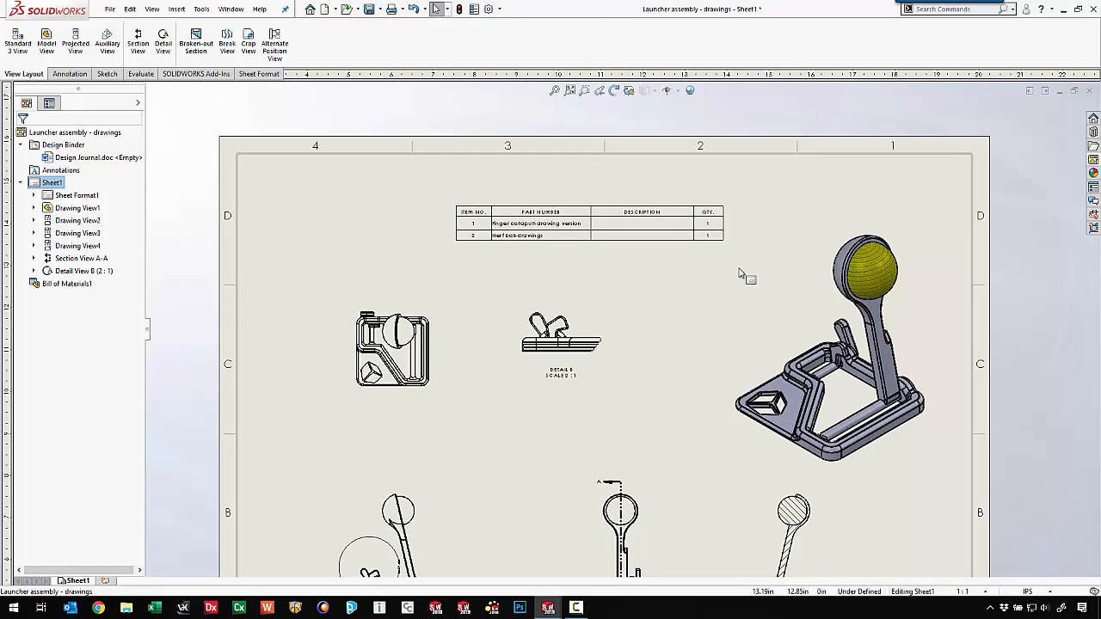
Step: Open the nerf ball part from the shaded isometric view of the drawing
{"action": "scroll", "coordinate": [779, 337], "scroll_direction": "up", "scroll_amount": 1}
{"action": "scroll", "coordinate": [779, 337], "scroll_direction": "up", "scroll_amount": 1}
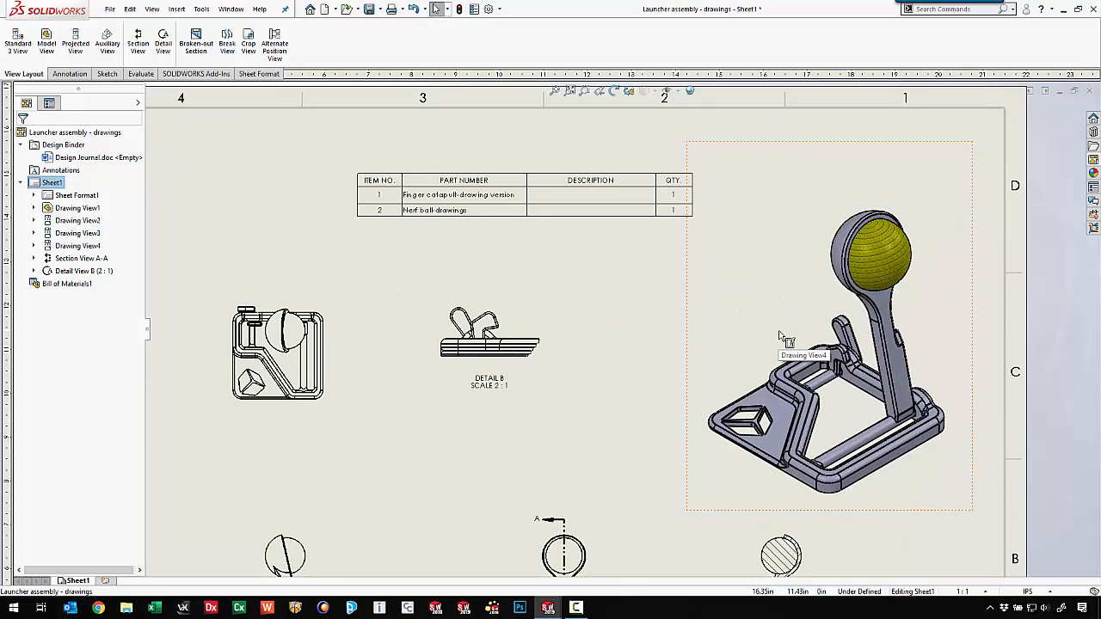
{"action": "left_click", "coordinate": [632, 210]}
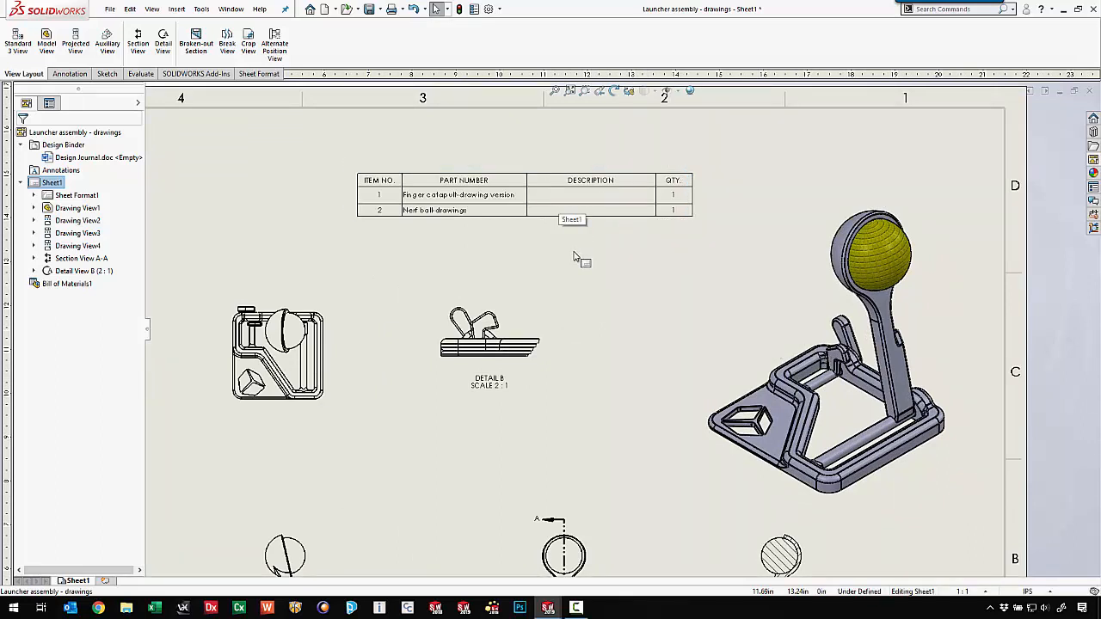
{"action": "left_click", "coordinate": [877, 258]}
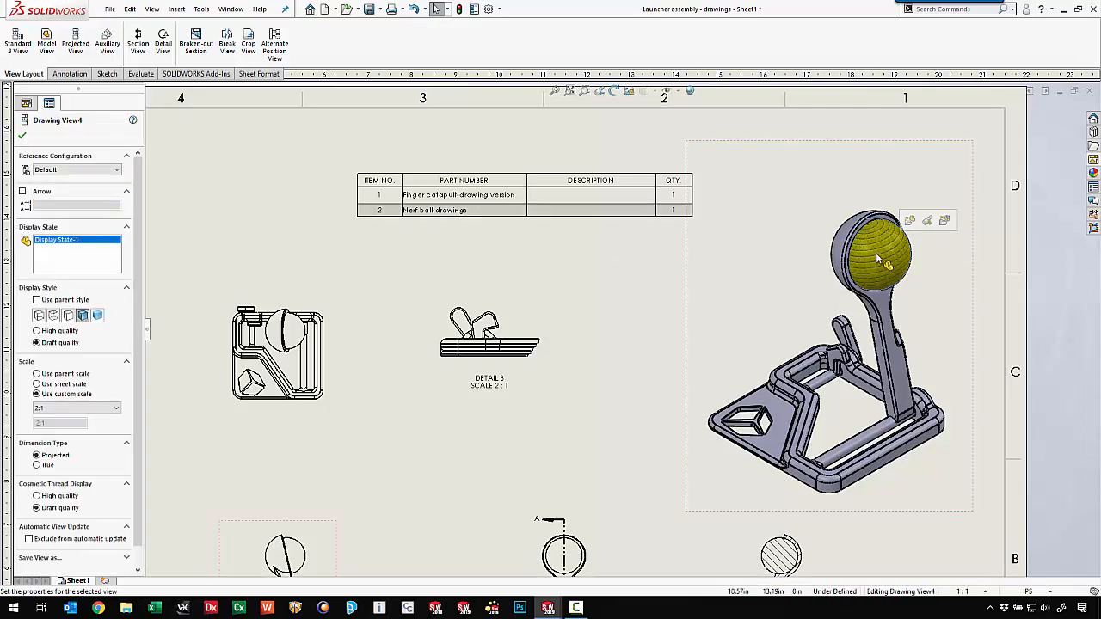
{"action": "left_click", "coordinate": [910, 221]}
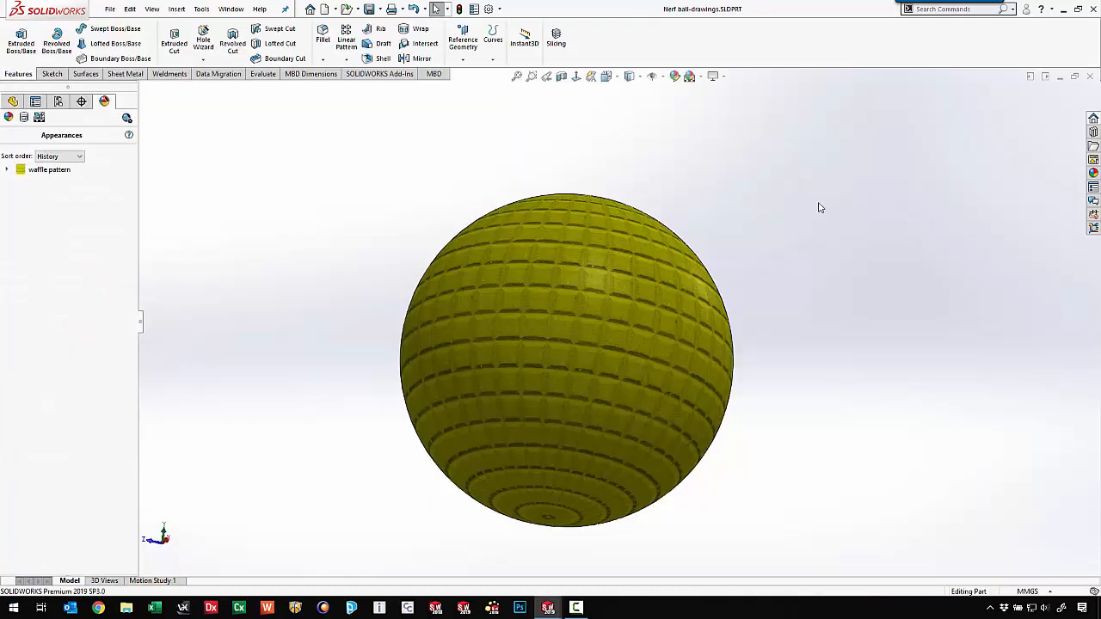
Step: Add a custom Description property with the text value "Nerf ball" to the ball part
{"action": "left_click", "coordinate": [110, 9]}
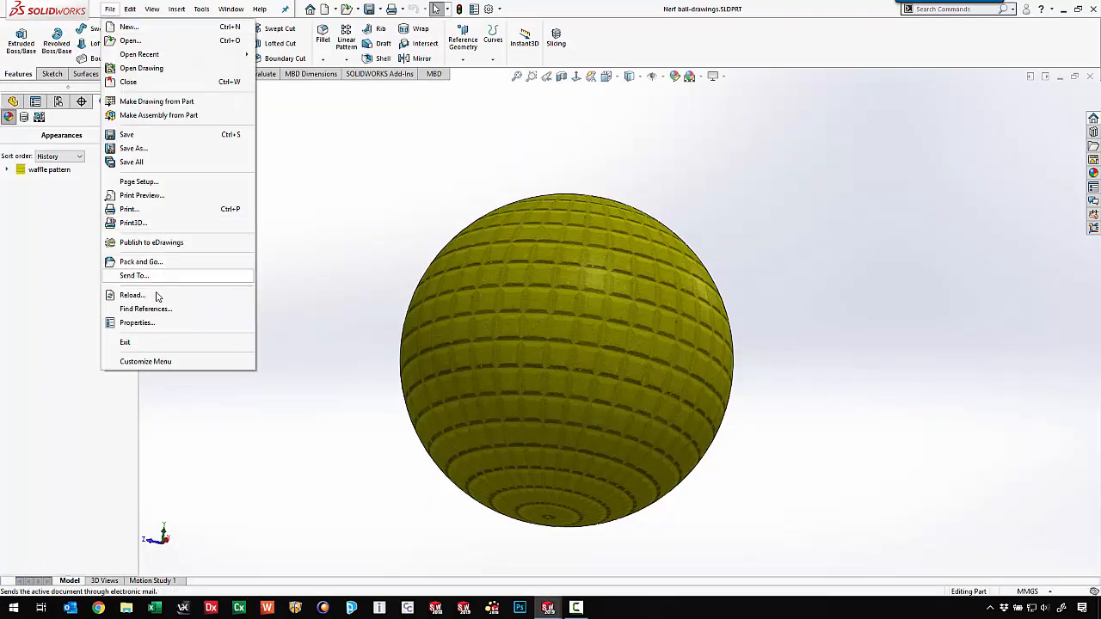
{"action": "left_click", "coordinate": [146, 323]}
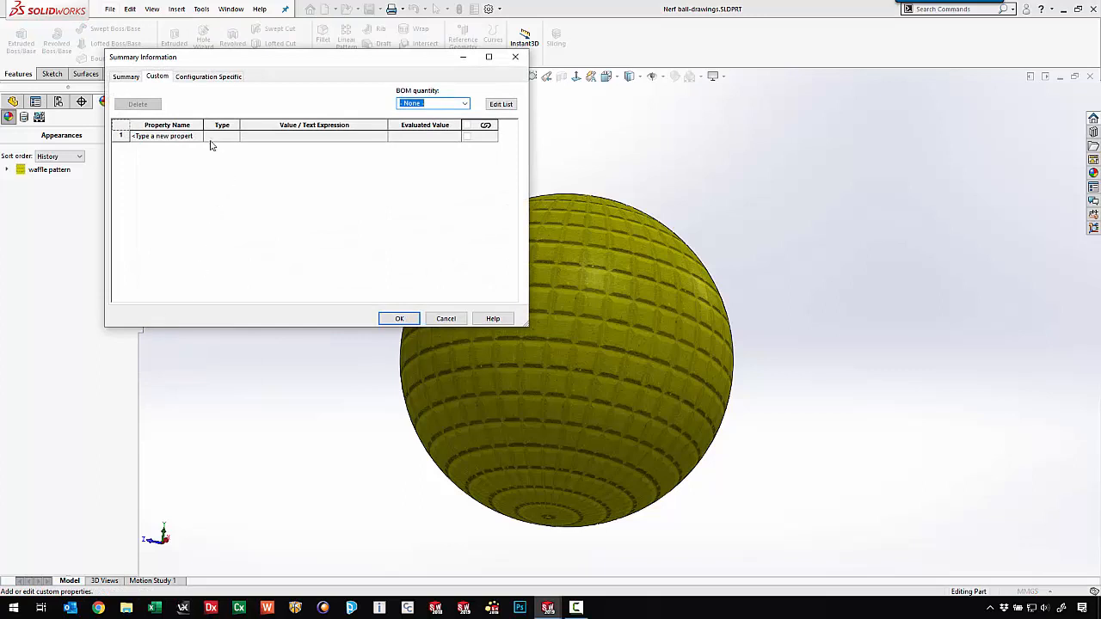
{"action": "left_click", "coordinate": [198, 136]}
{"action": "left_click", "coordinate": [148, 146]}
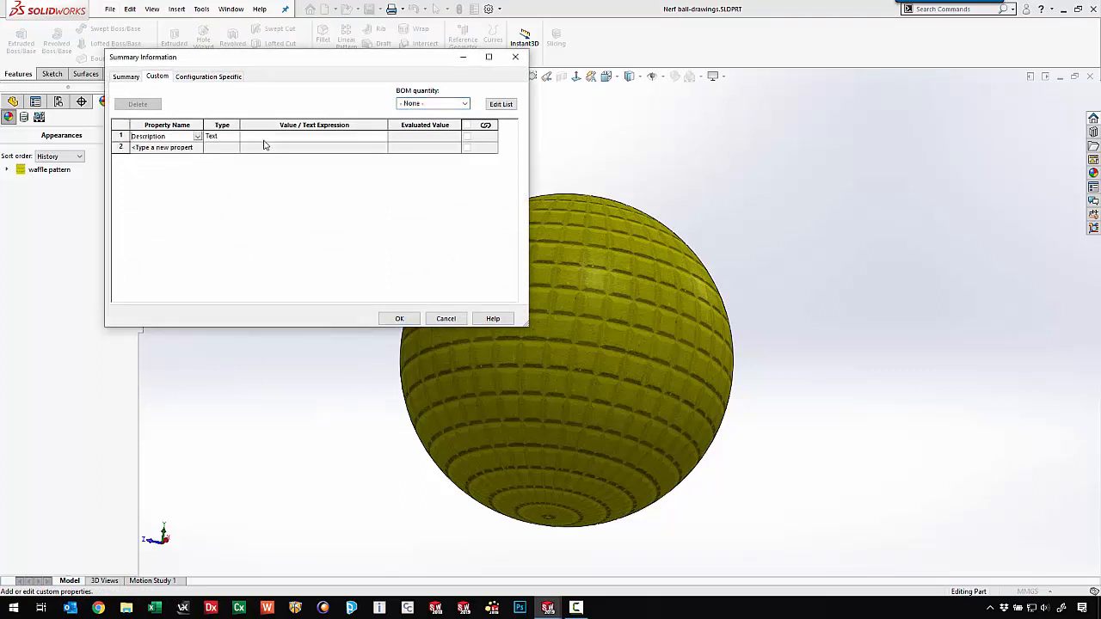
{"action": "left_click", "coordinate": [262, 138]}
{"action": "type", "text": "Nerf ball"}
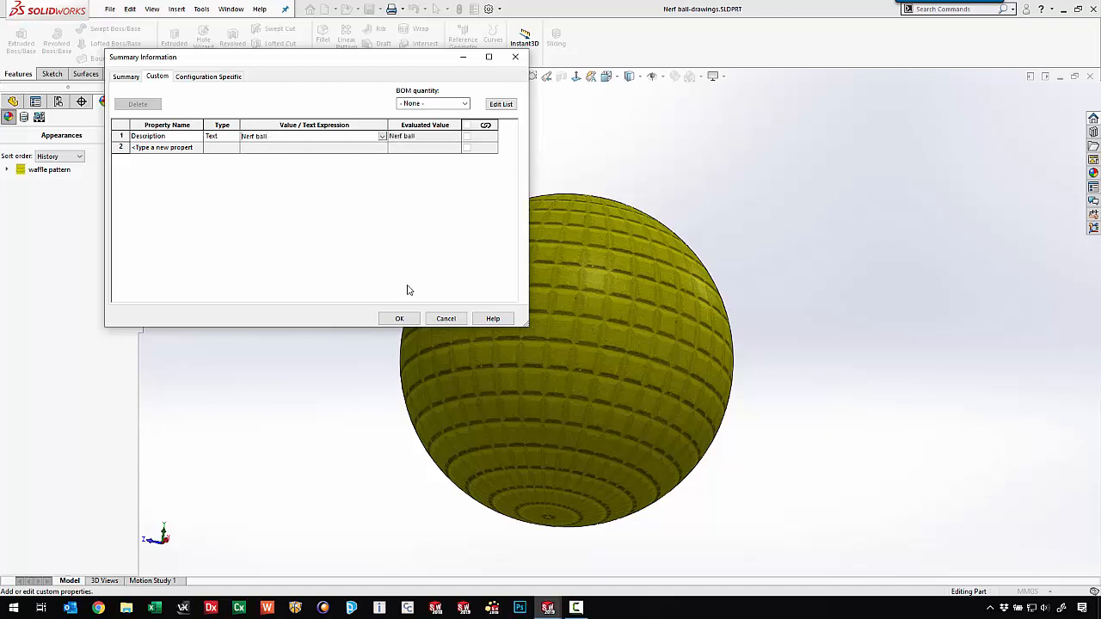
{"action": "left_click", "coordinate": [399, 319]}
Step: Return to the launcher assembly drawing and open the finger catapult part from its isometric view
{"action": "left_click", "coordinate": [232, 10]}
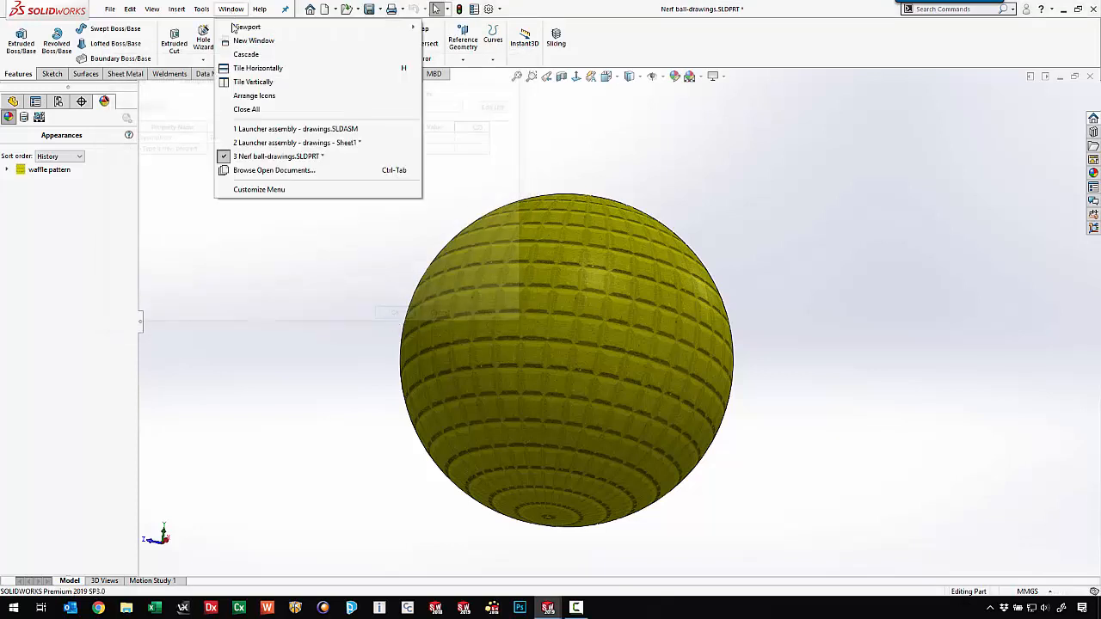
{"action": "left_click", "coordinate": [254, 144]}
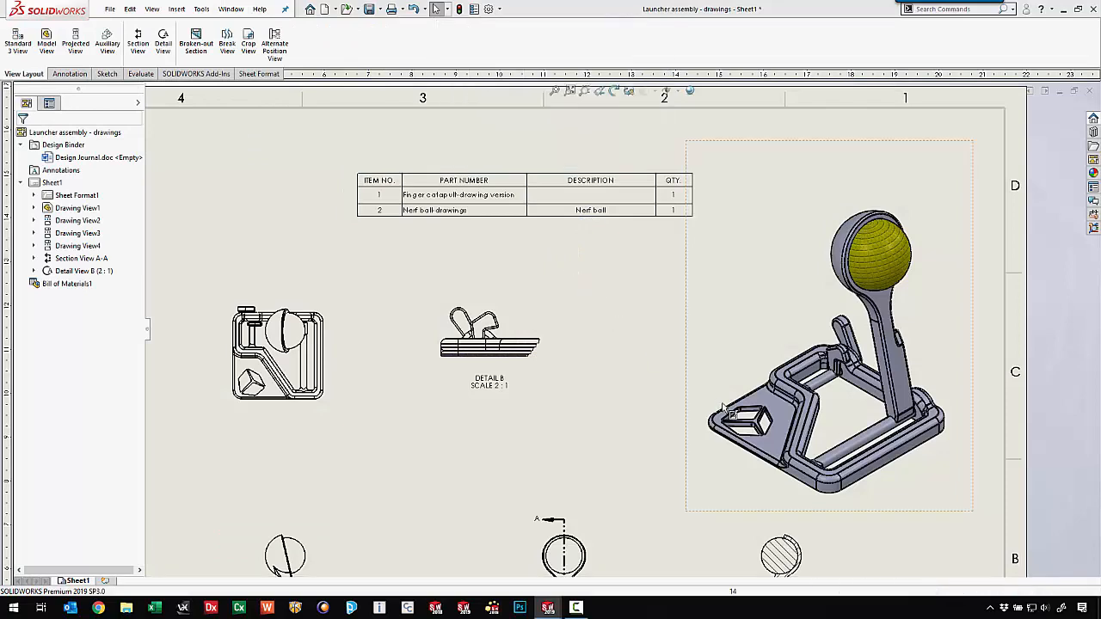
{"action": "left_click", "coordinate": [805, 370]}
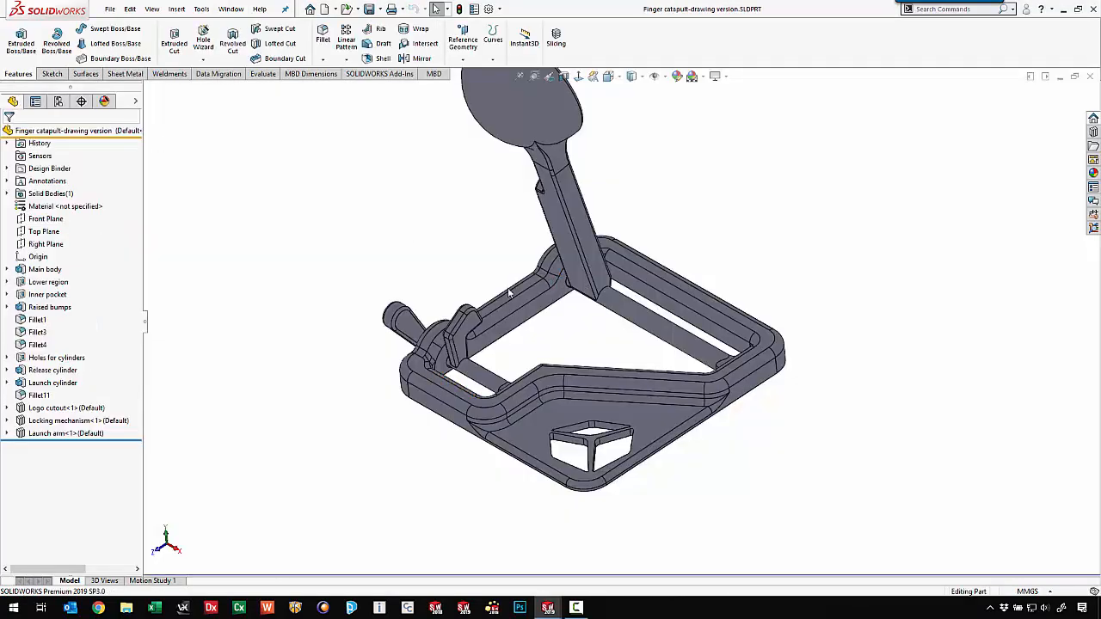
{"action": "middle_click_drag", "start_coordinate": [508, 290], "coordinate": [347, 220]}
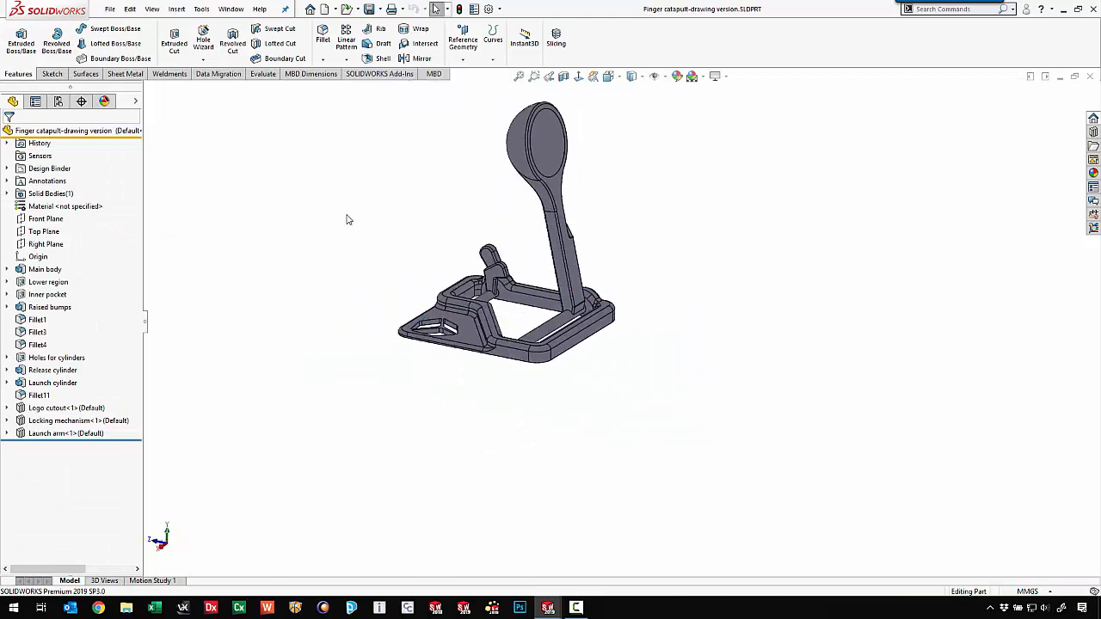
Step: Add a custom Description property with the value "3D printed launcher" to the catapult part and return to the launcher drawing
{"action": "left_click", "coordinate": [109, 10]}
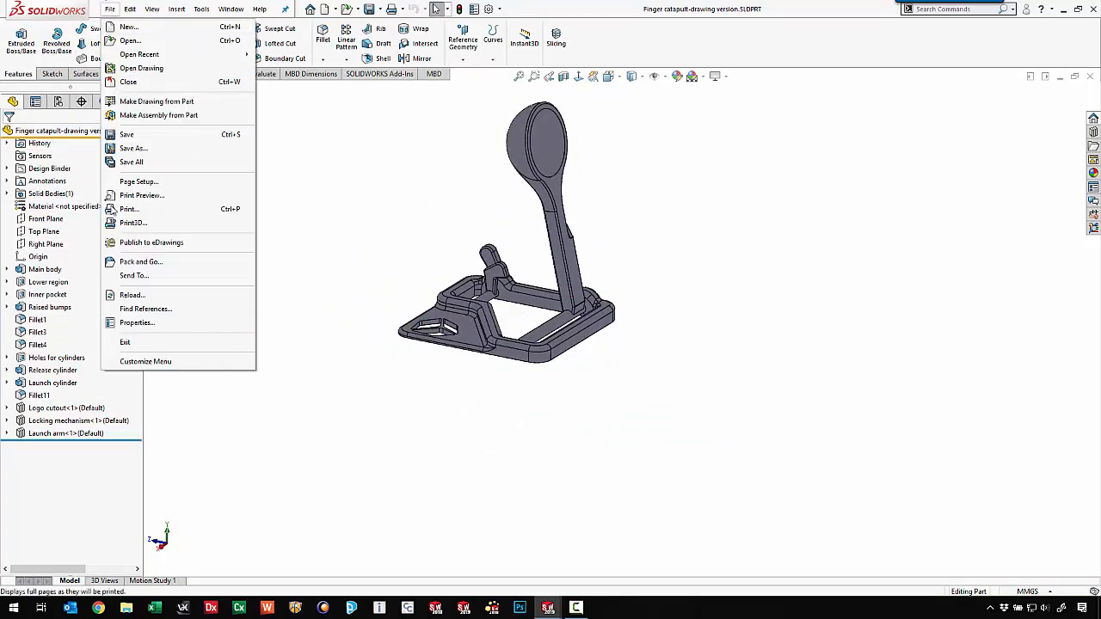
{"action": "left_click", "coordinate": [138, 322]}
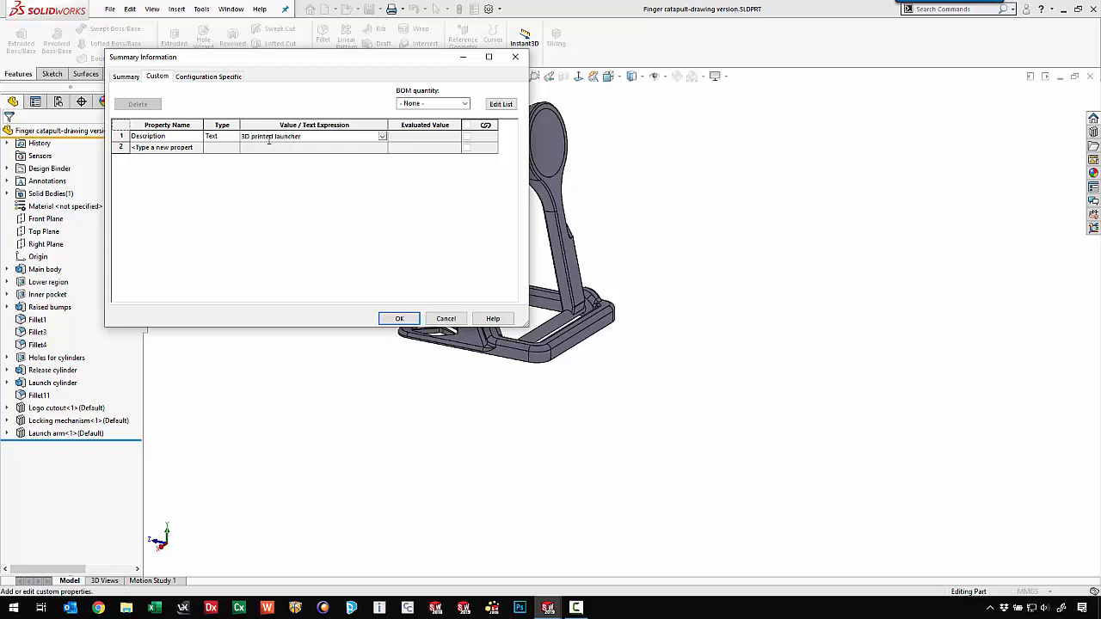
{"action": "left_click", "coordinate": [398, 319]}
{"action": "left_click", "coordinate": [229, 9]}
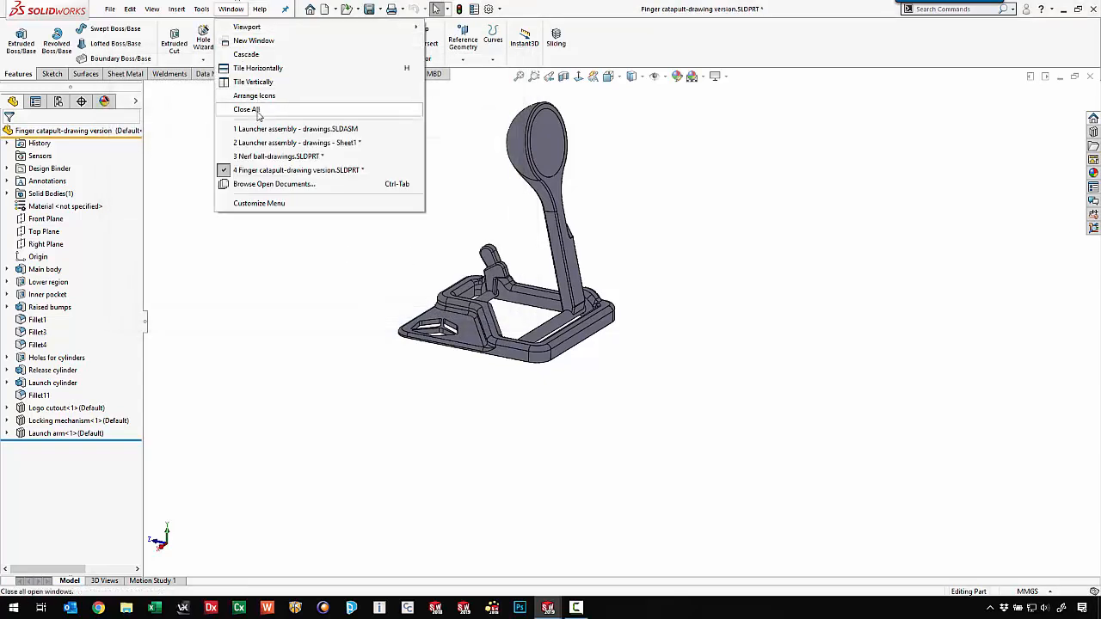
{"action": "left_click", "coordinate": [260, 142]}
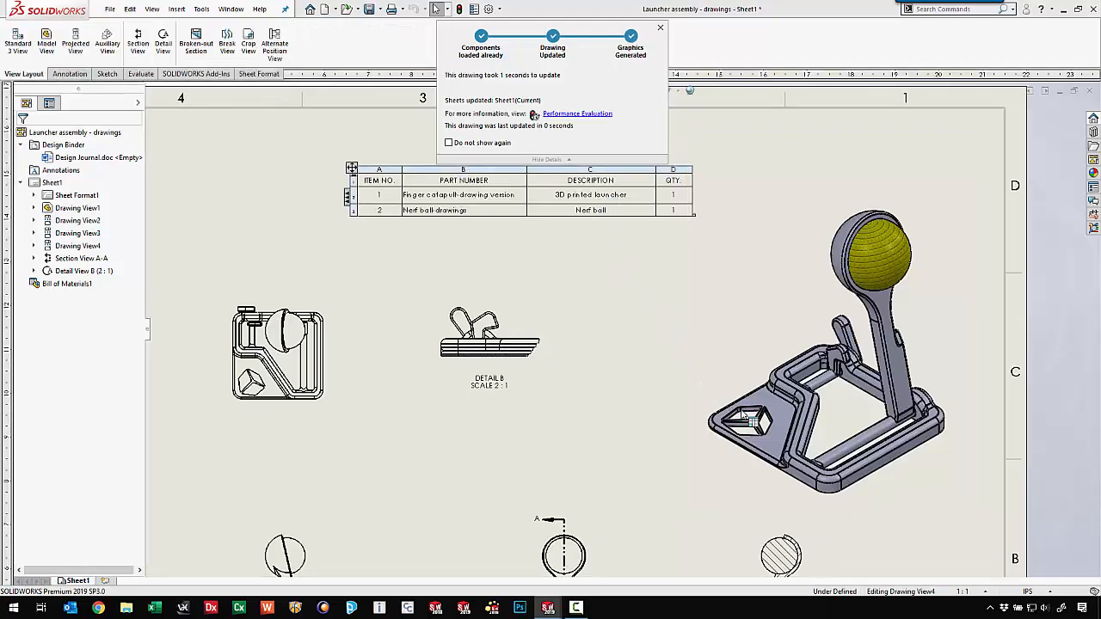
Step: Attach circular item-number balloons to the ball and to the catapult base in the isometric view
{"action": "scroll", "coordinate": [860, 413], "scroll_direction": "down", "scroll_amount": 1}
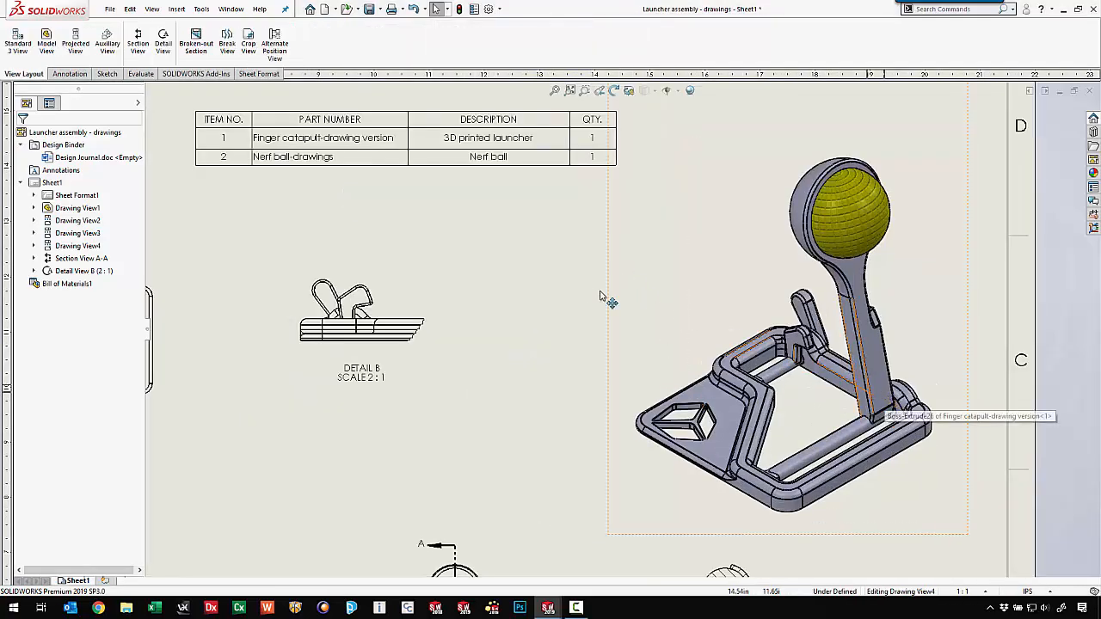
{"action": "left_click", "coordinate": [69, 74]}
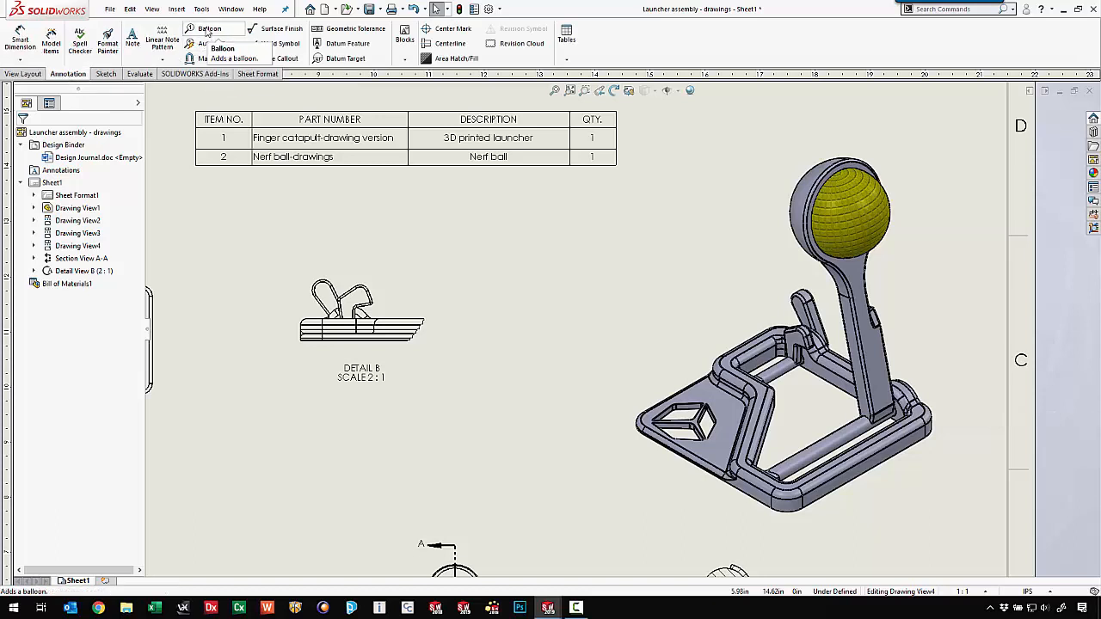
{"action": "left_click", "coordinate": [207, 30]}
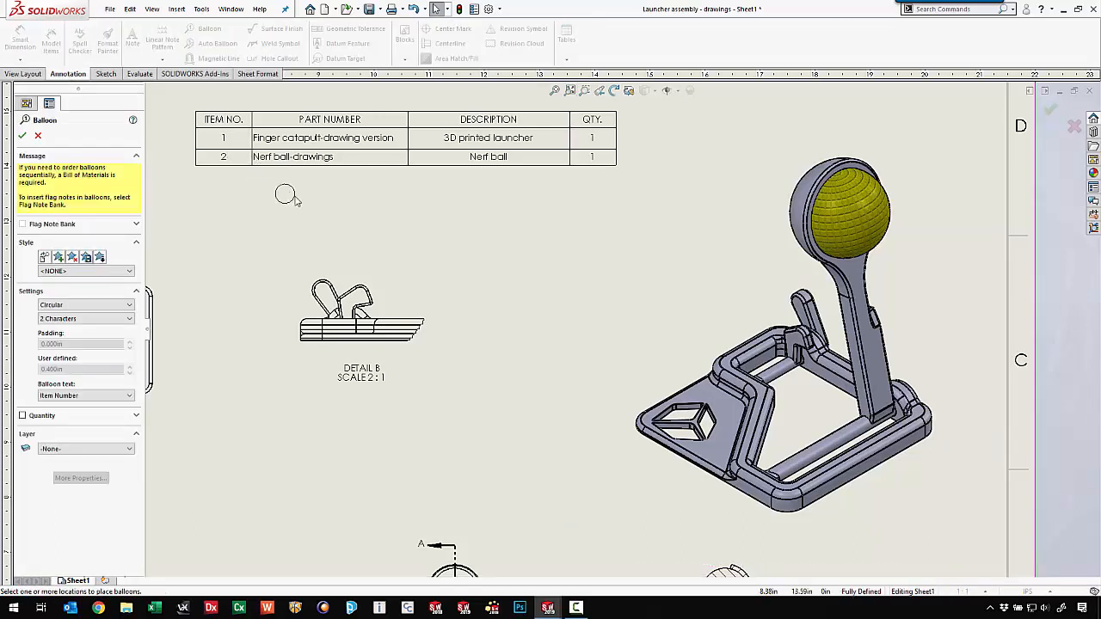
{"action": "left_click", "coordinate": [861, 209]}
{"action": "left_click", "coordinate": [913, 148]}
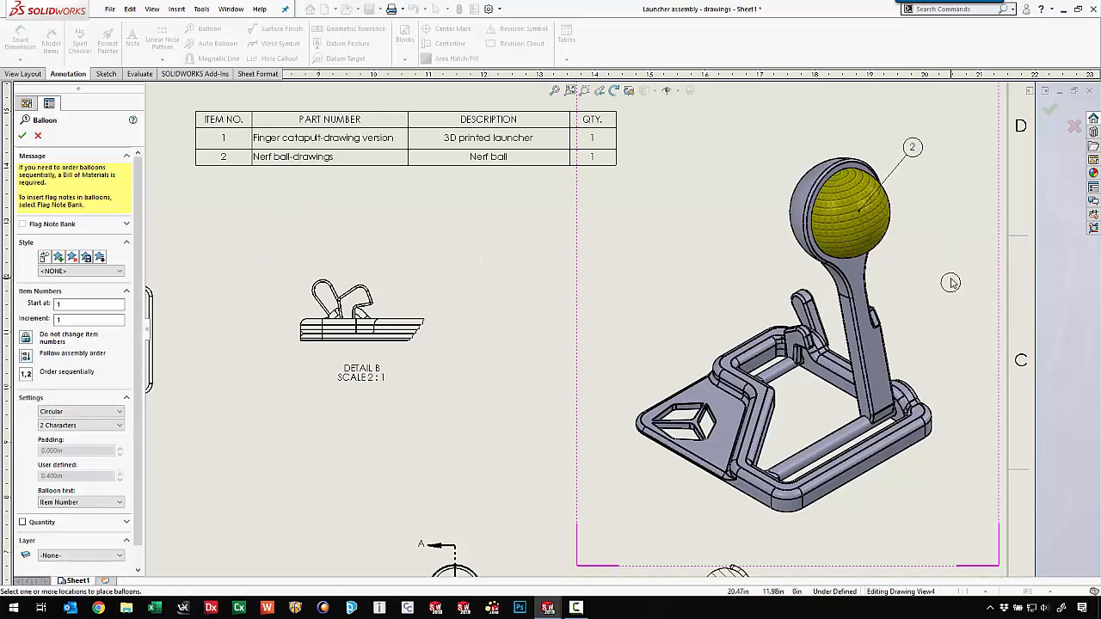
{"action": "left_click", "coordinate": [689, 394]}
{"action": "left_click", "coordinate": [608, 294]}
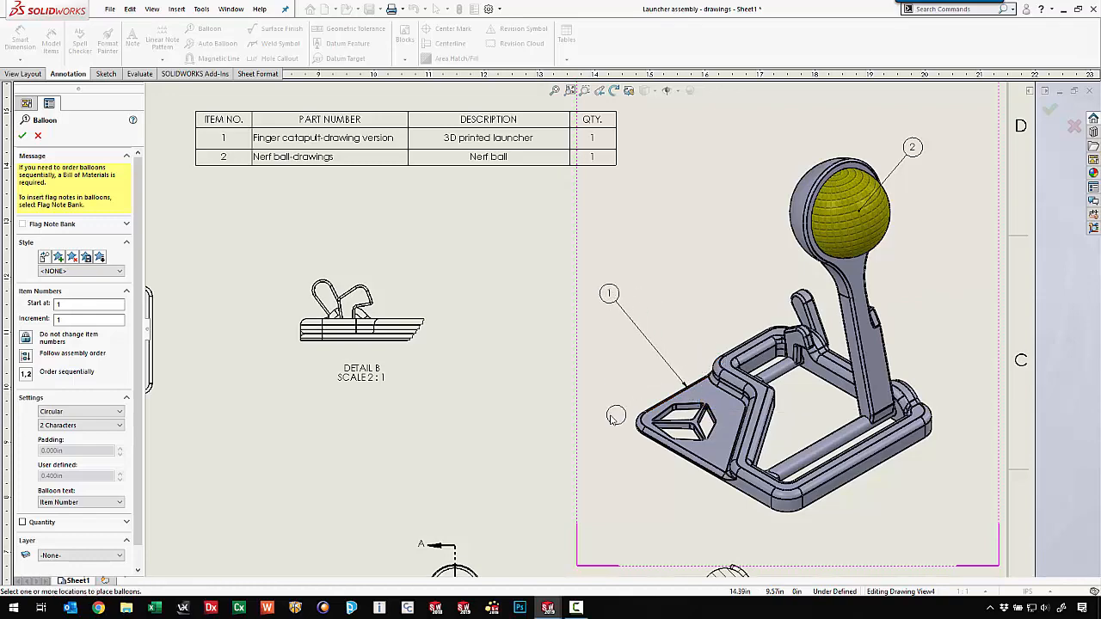
{"action": "key", "text": "Escape"}
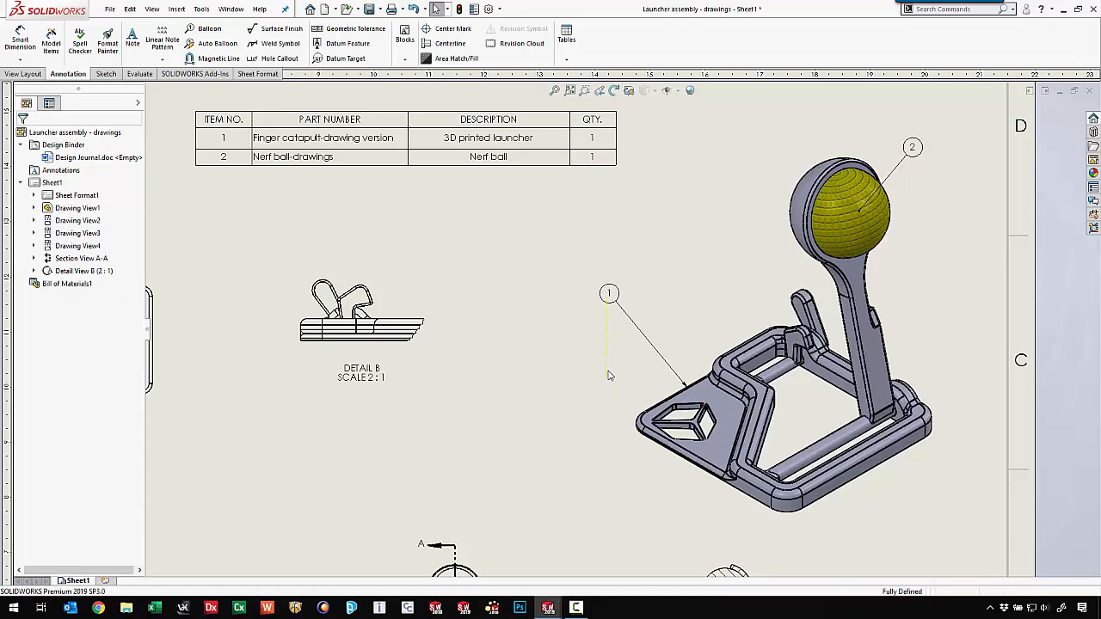
Step: Dimension the base's overall width and height in the top view, placing the dimensions below and beside the view
{"action": "key", "text": "f"}
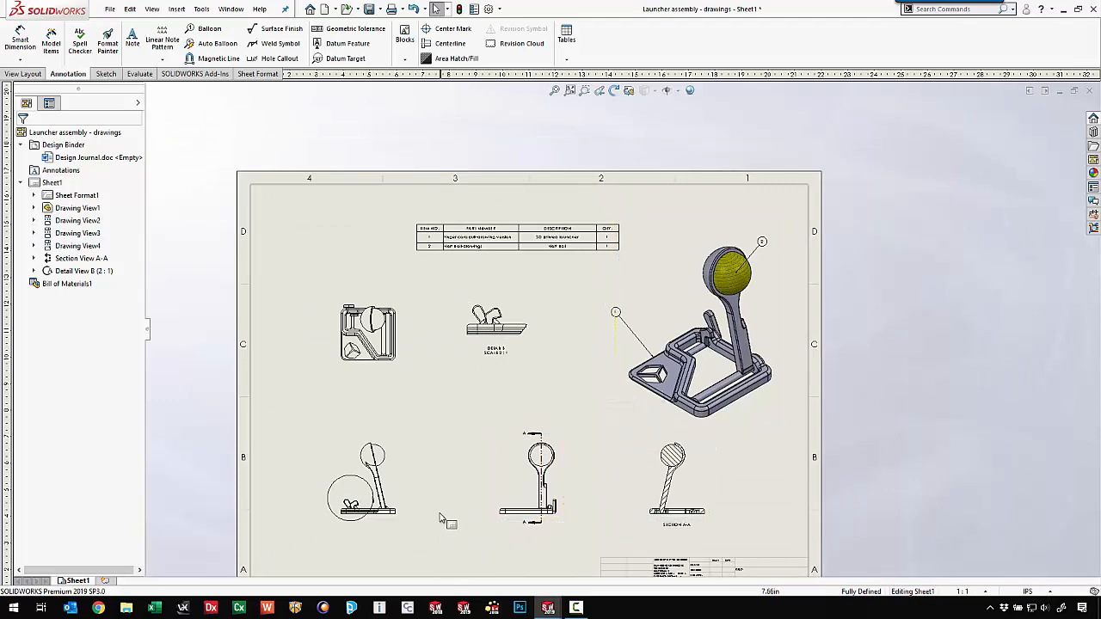
{"action": "scroll", "coordinate": [371, 329], "scroll_direction": "down", "scroll_amount": 5}
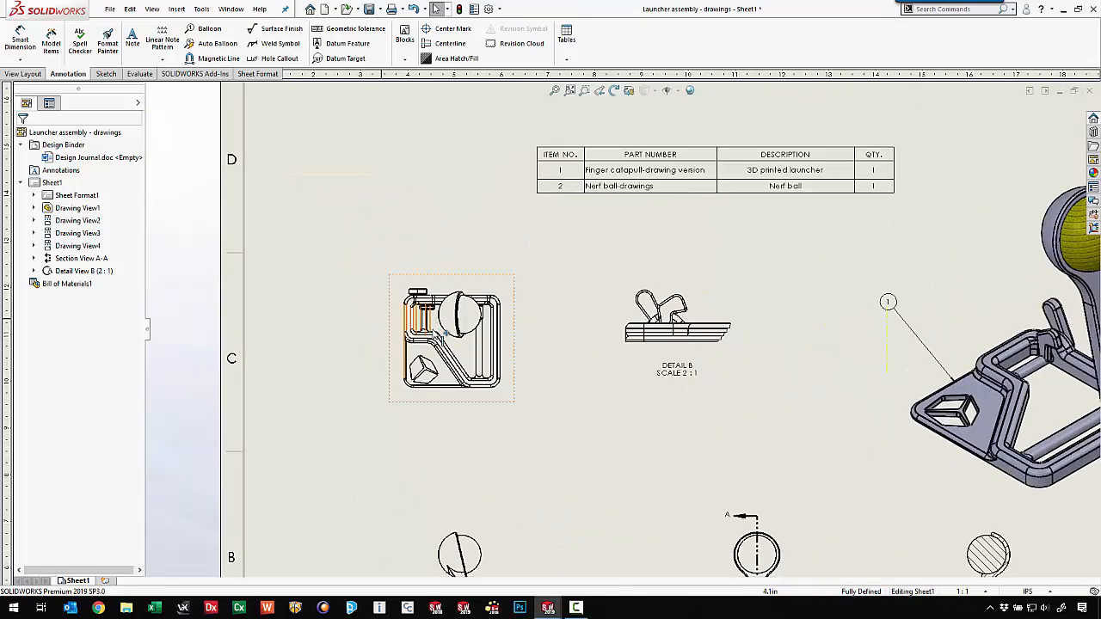
{"action": "left_click", "coordinate": [20, 43]}
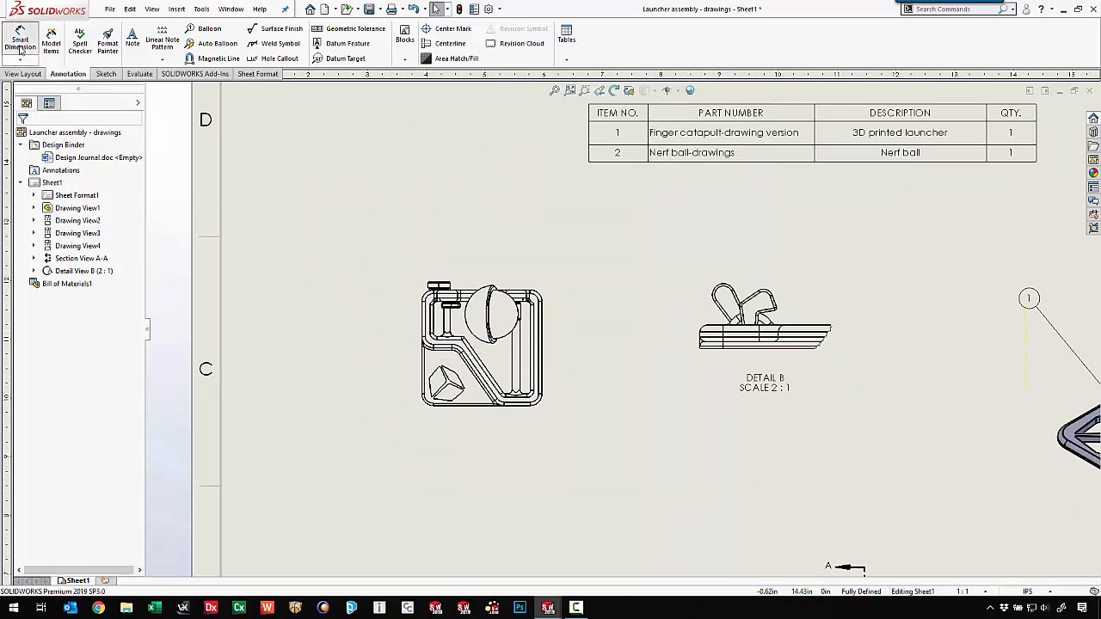
{"action": "scroll", "coordinate": [410, 383], "scroll_direction": "down", "scroll_amount": 2}
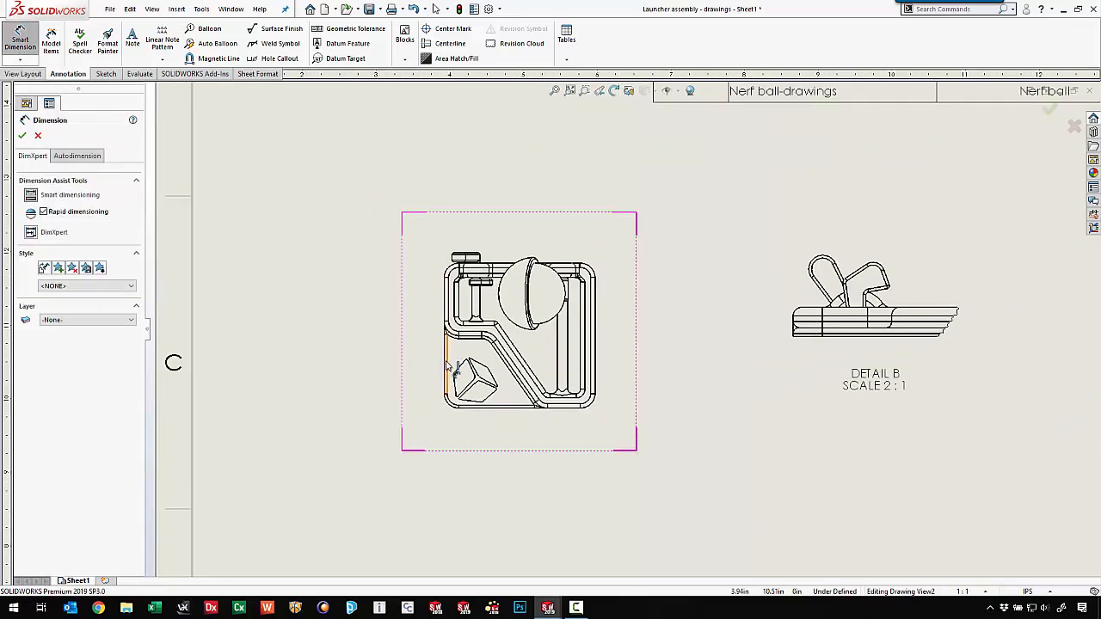
{"action": "left_click", "coordinate": [446, 360]}
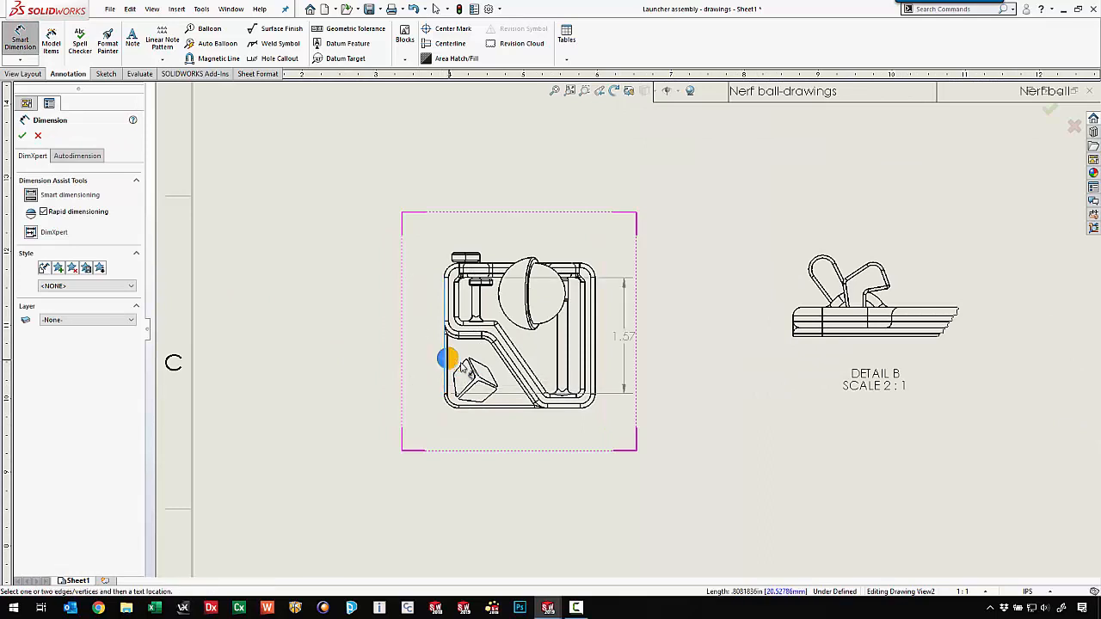
{"action": "left_click", "coordinate": [596, 365]}
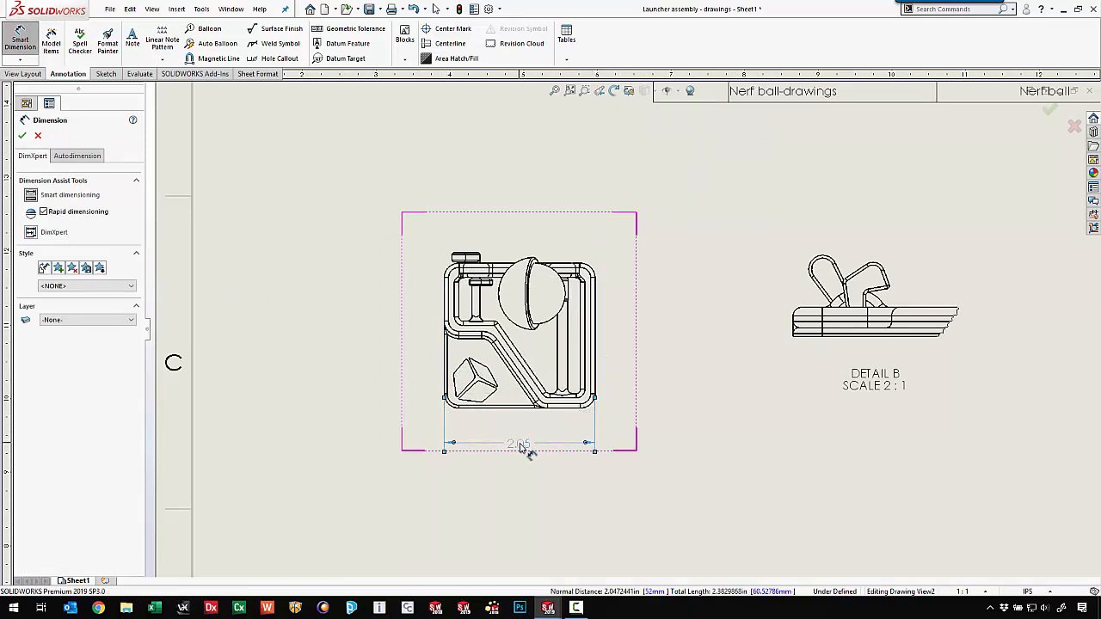
{"action": "left_click", "coordinate": [521, 446]}
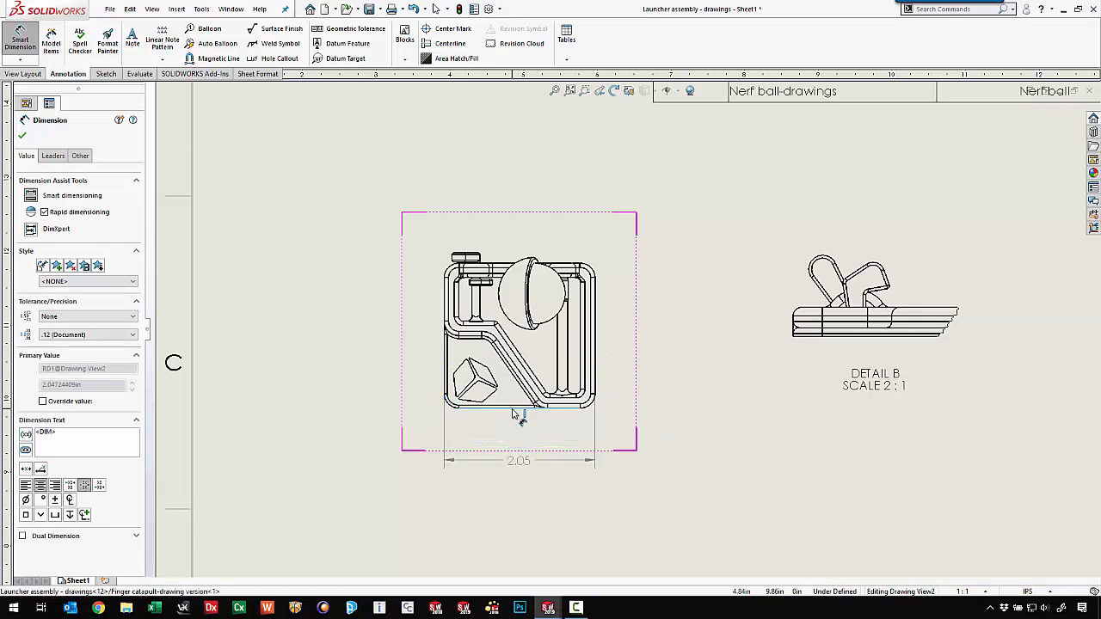
{"action": "left_click", "coordinate": [506, 263]}
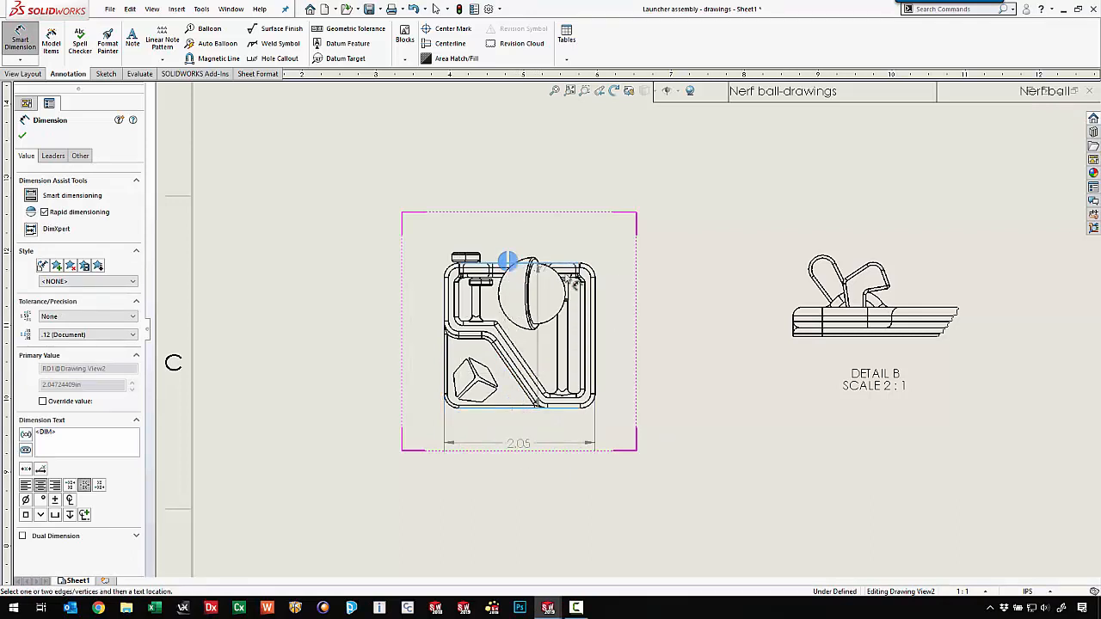
{"action": "left_click", "coordinate": [637, 345]}
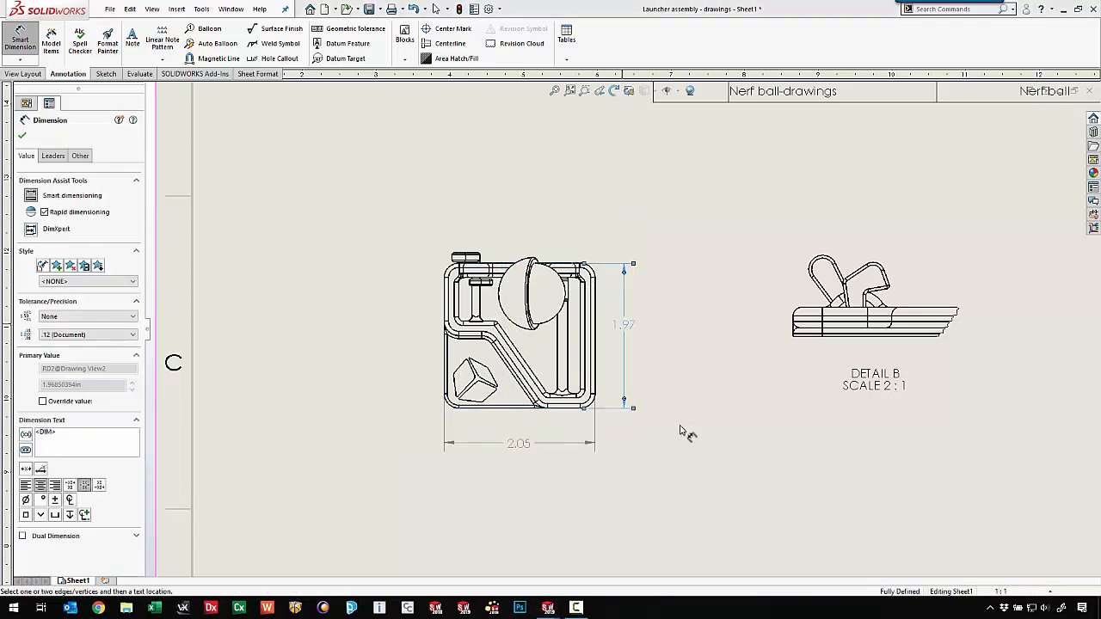
{"action": "key", "text": "Escape"}
Step: Change the drawing's unit system to MMGS (millimeter, gram, second)
{"action": "scroll", "coordinate": [676, 423], "scroll_direction": "down", "scroll_amount": 1}
{"action": "scroll", "coordinate": [649, 438], "scroll_direction": "down", "scroll_amount": 3}
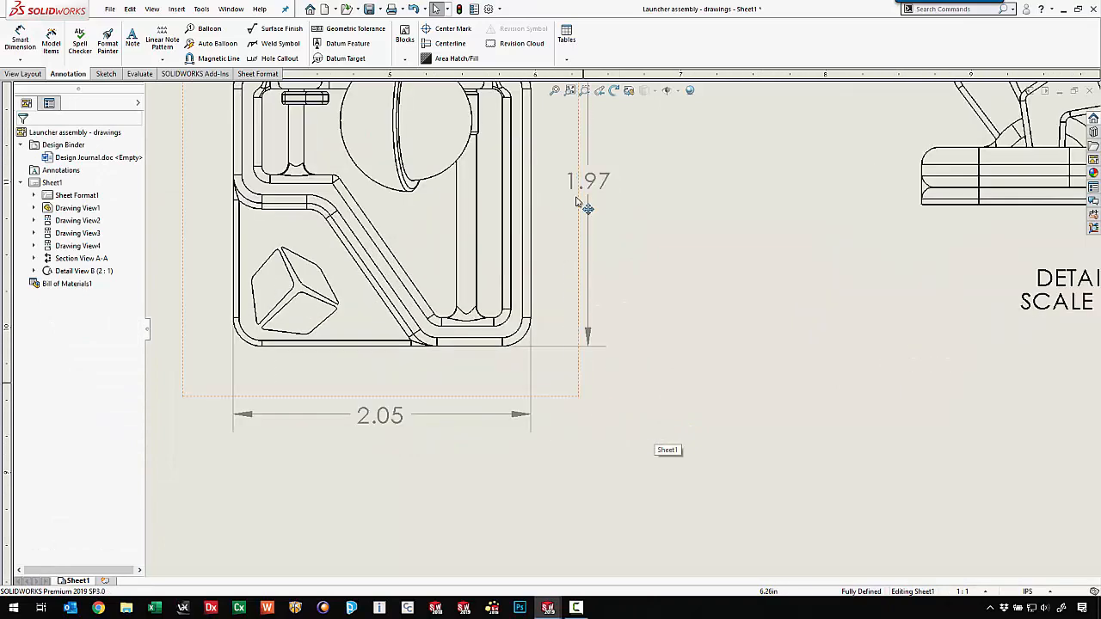
{"action": "left_click", "coordinate": [1049, 594]}
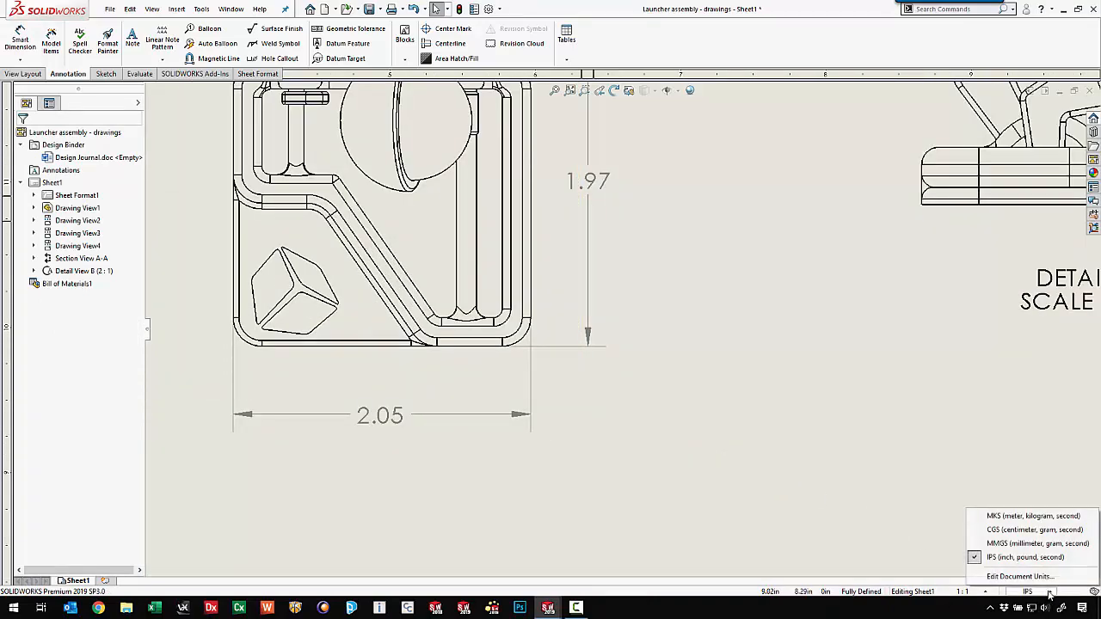
{"action": "left_click", "coordinate": [994, 544]}
{"action": "left_click", "coordinate": [858, 494]}
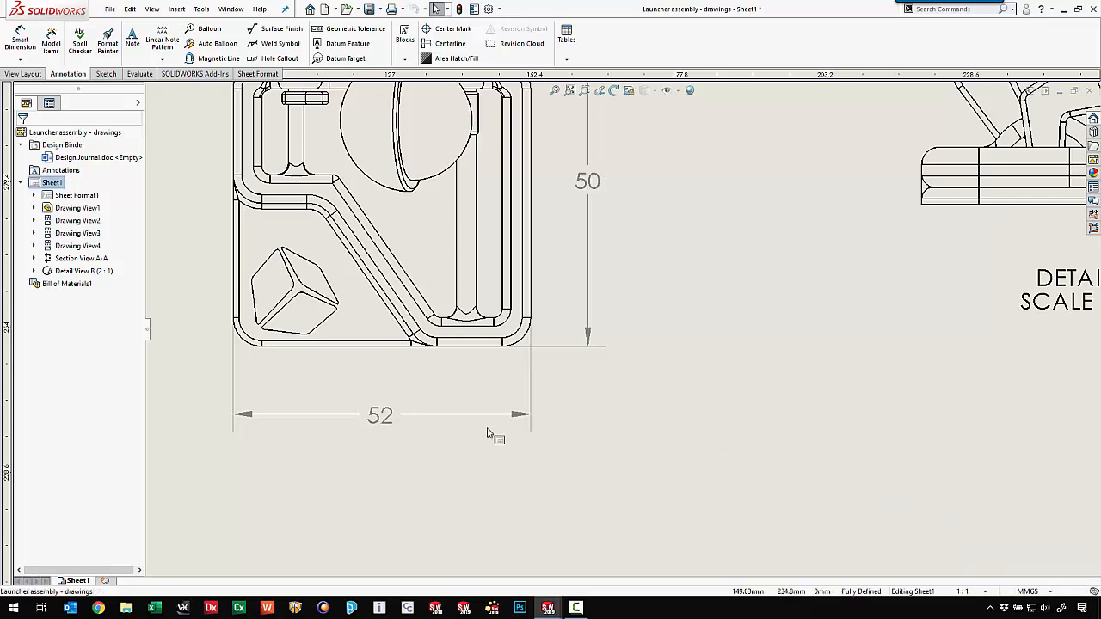
Step: Examine the dimensioned top view and the layout of the whole drawing sheet
{"action": "key", "text": "z"}
{"action": "key", "text": "z"}
{"action": "key", "text": "z"}
{"action": "key", "text": "z"}
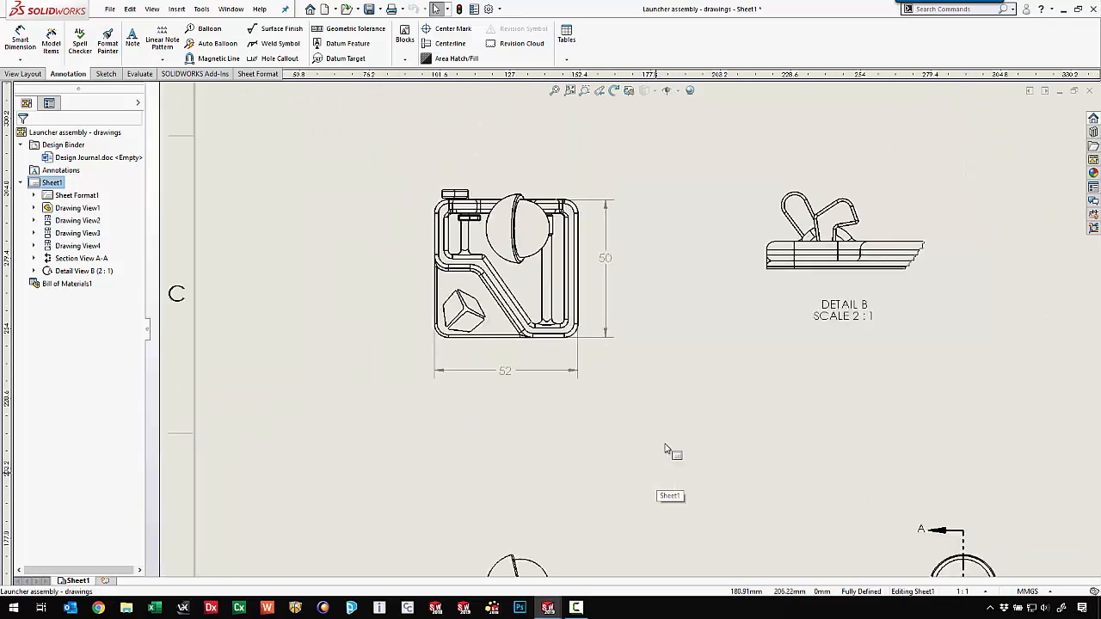
{"action": "scroll", "coordinate": [684, 343], "scroll_direction": "down", "scroll_amount": 1}
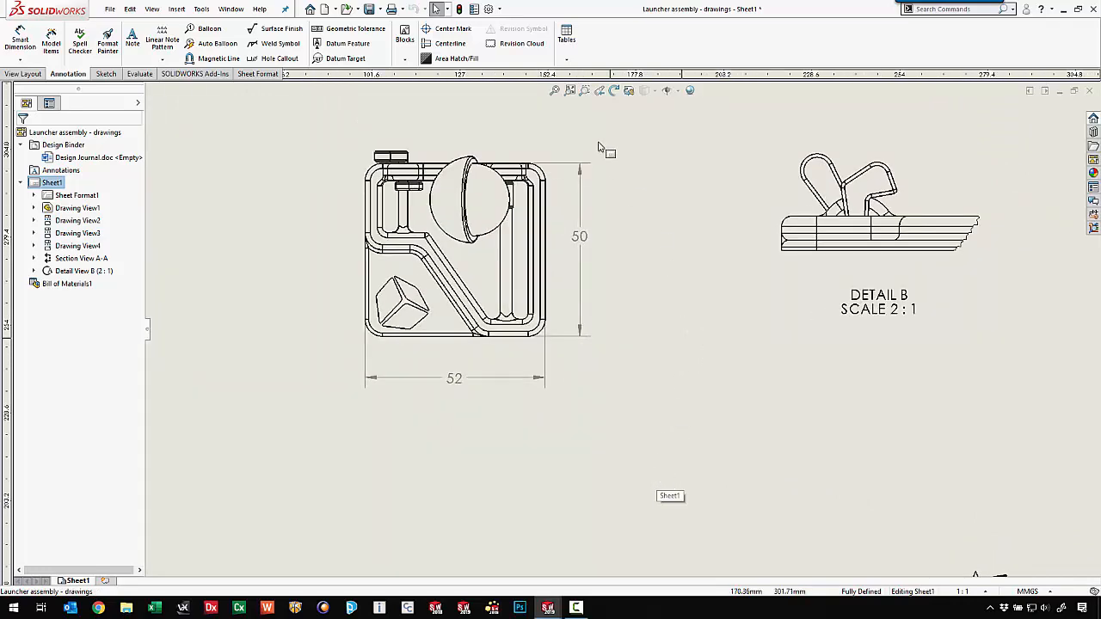
{"action": "key", "text": "f"}
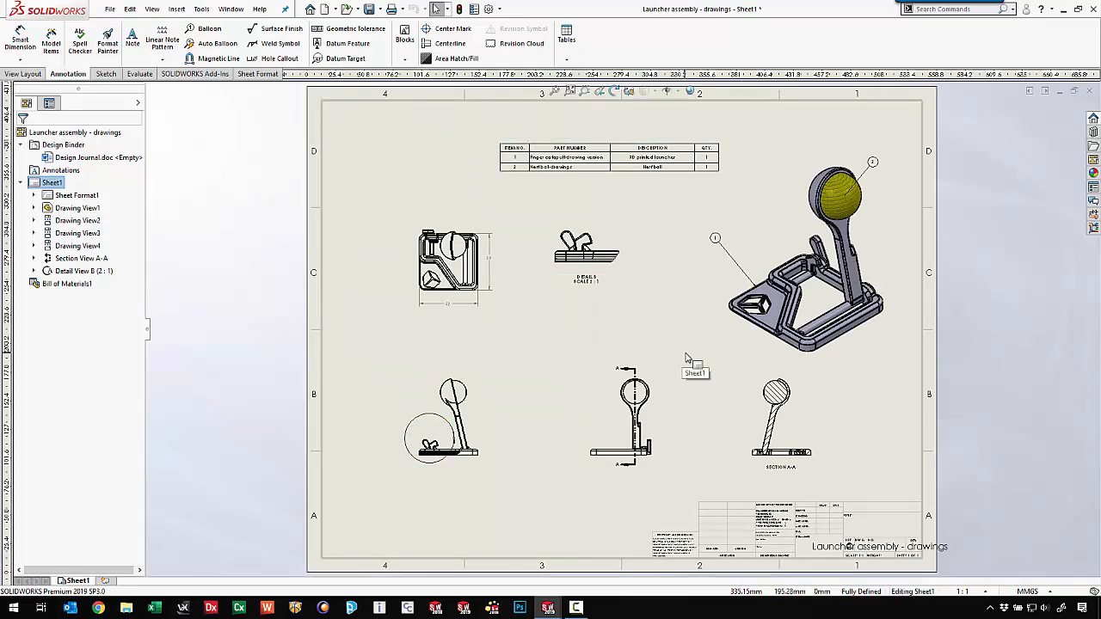
{"action": "scroll", "coordinate": [697, 356], "scroll_direction": "down", "scroll_amount": 1}
{"action": "scroll", "coordinate": [695, 366], "scroll_direction": "up", "scroll_amount": 1}
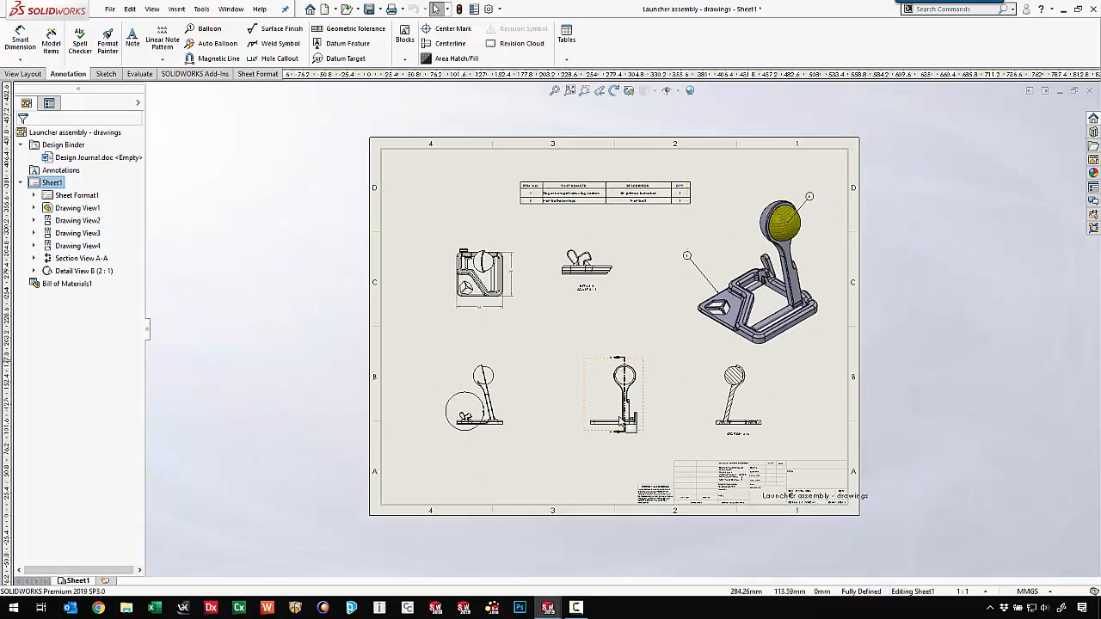
{"action": "left_click", "coordinate": [555, 91]}
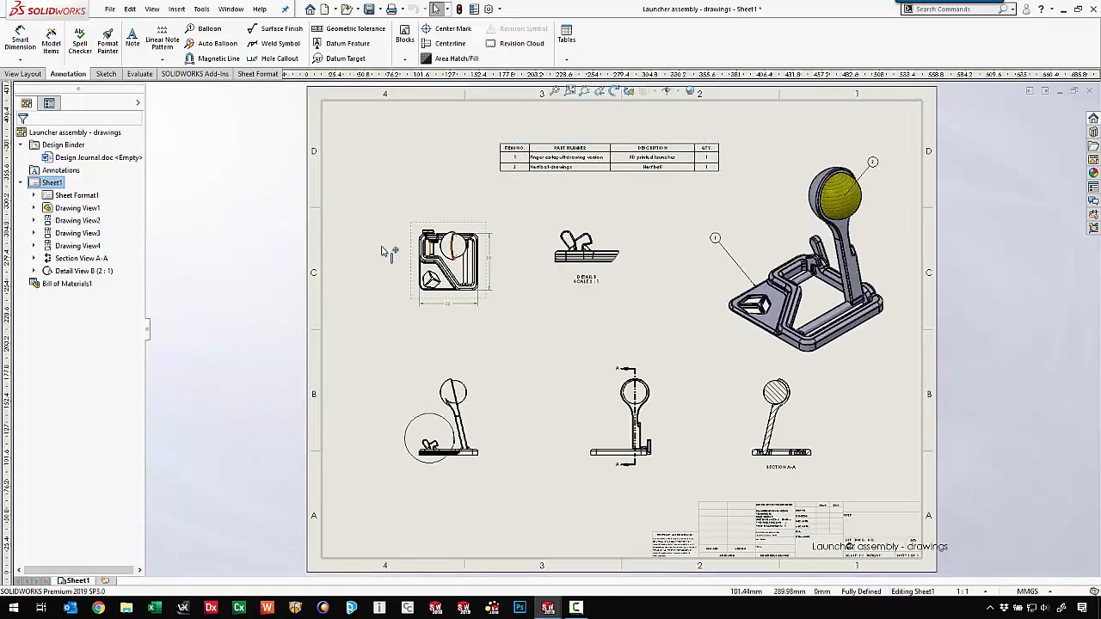